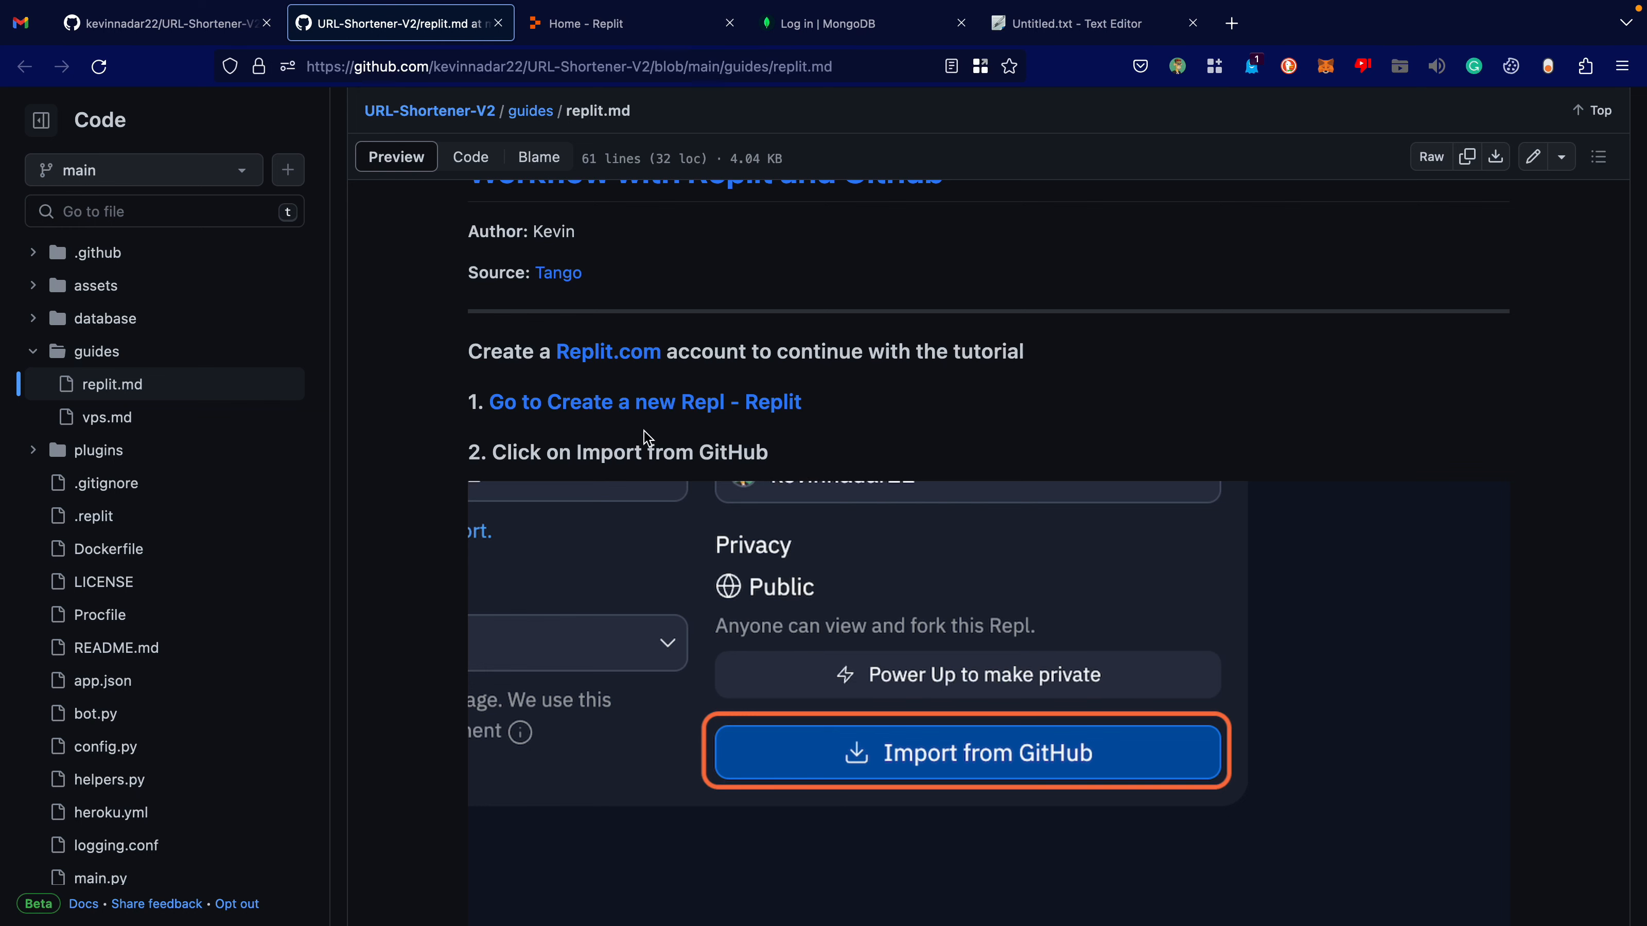
Import the url-shortener-v2 repository from GitHub as a Python Repl, and dismiss the introductory tour and the Ghostwriter pane.
{"action": "left_click", "coordinate": [642, 409]}
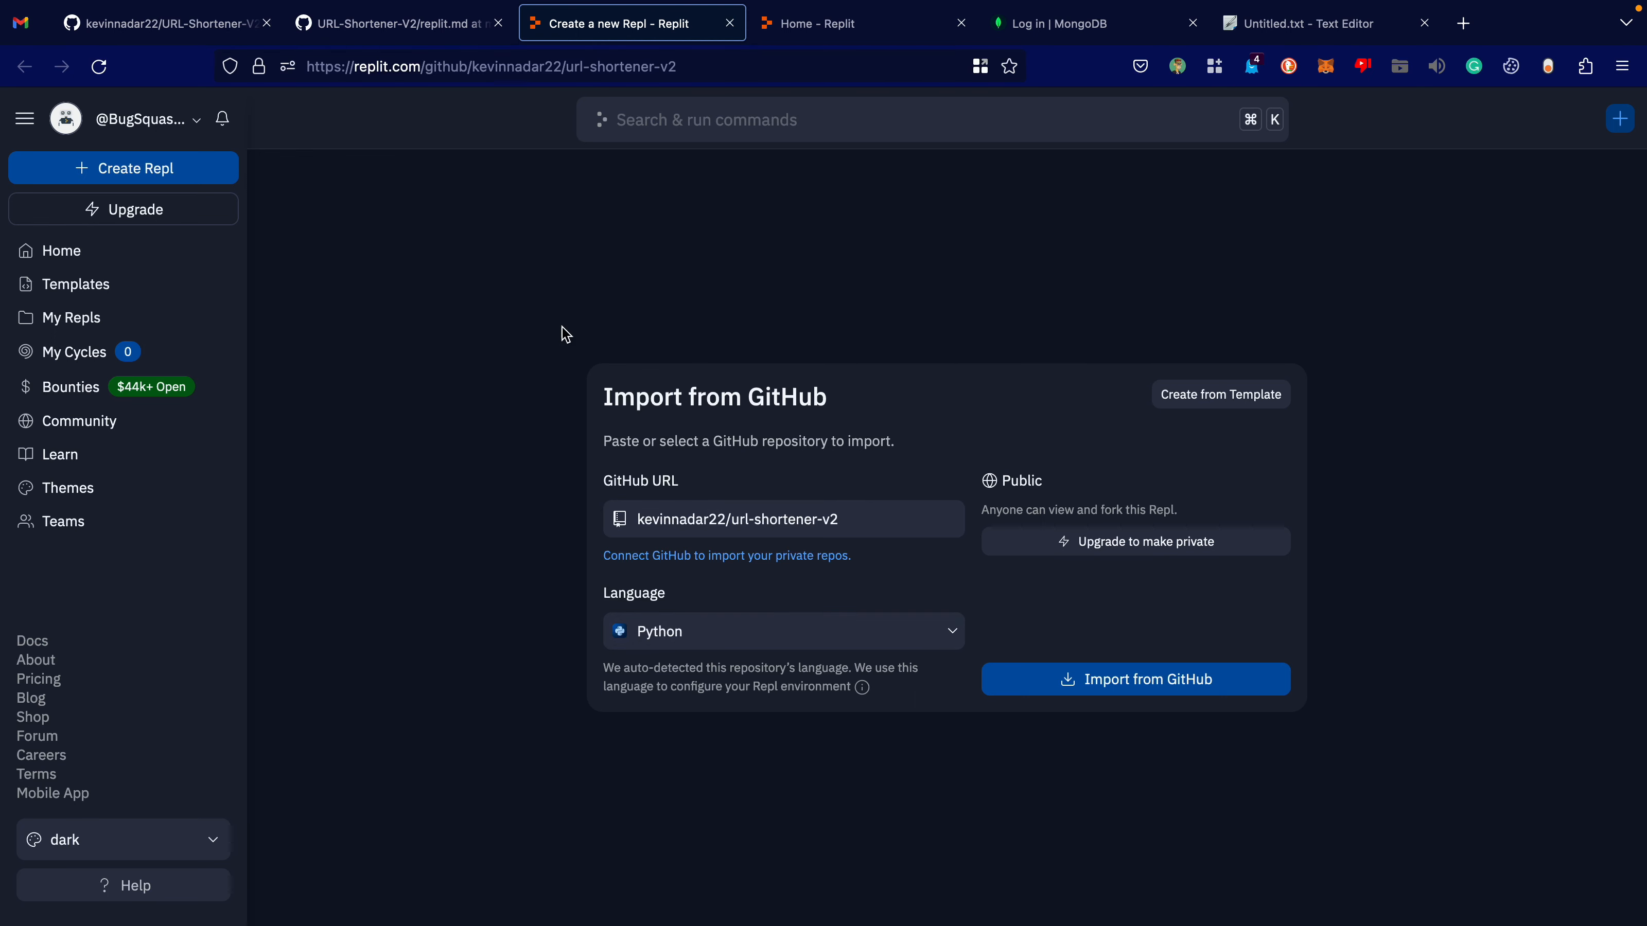
{"action": "left_click", "coordinate": [1040, 675]}
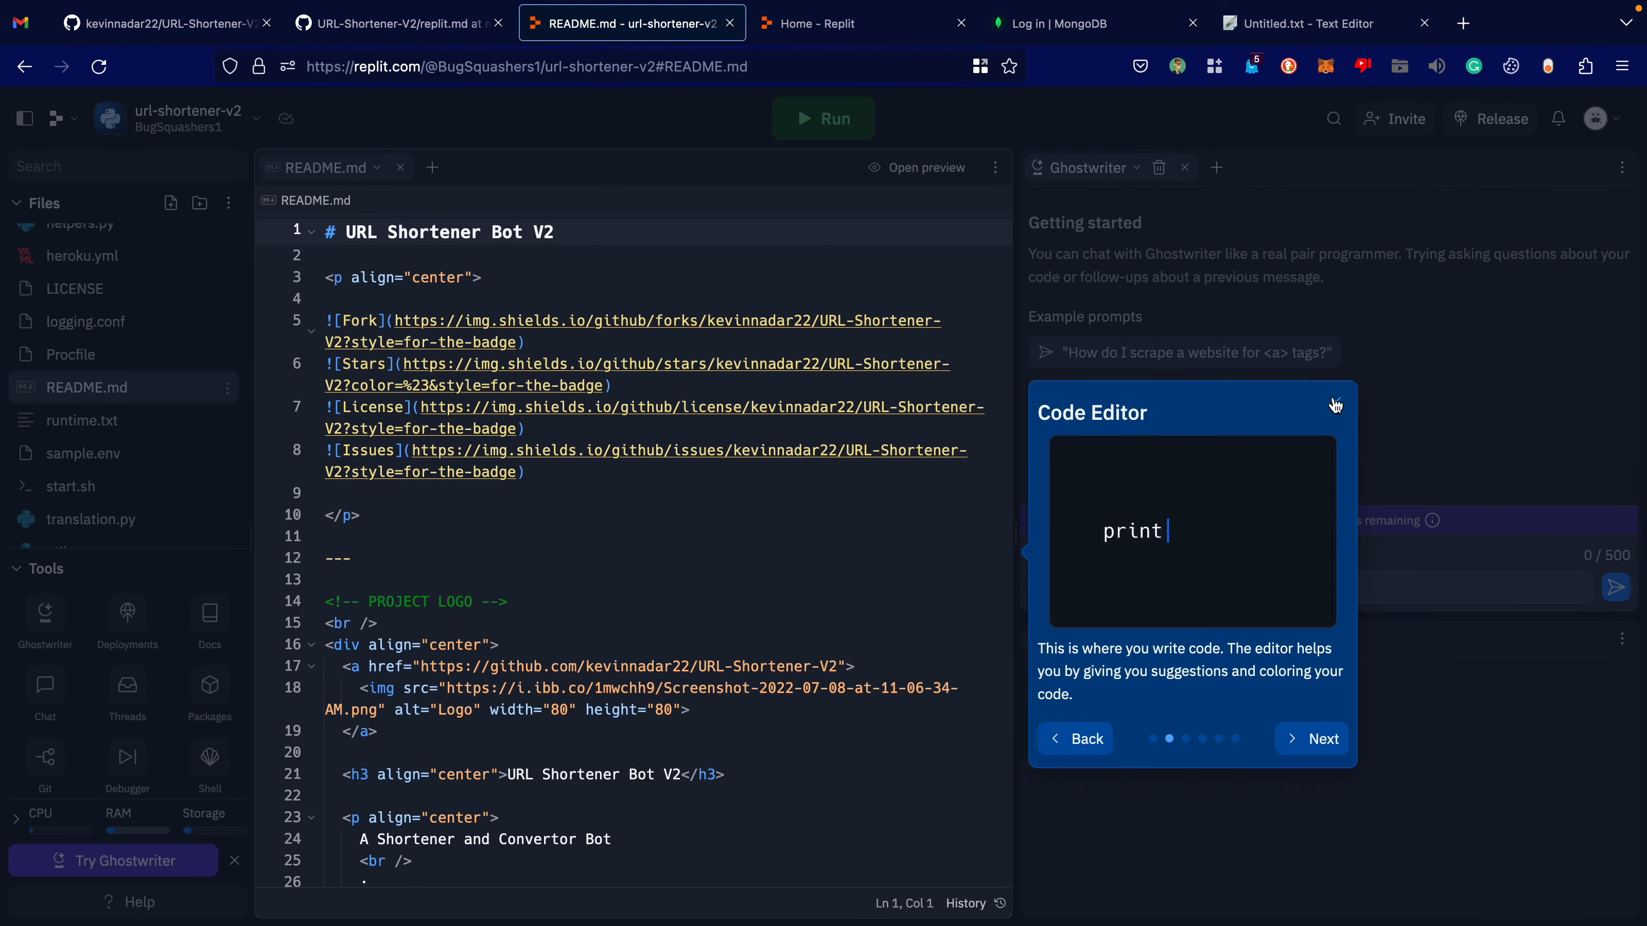
{"action": "left_click", "coordinate": [1336, 405]}
{"action": "left_click", "coordinate": [1116, 714]}
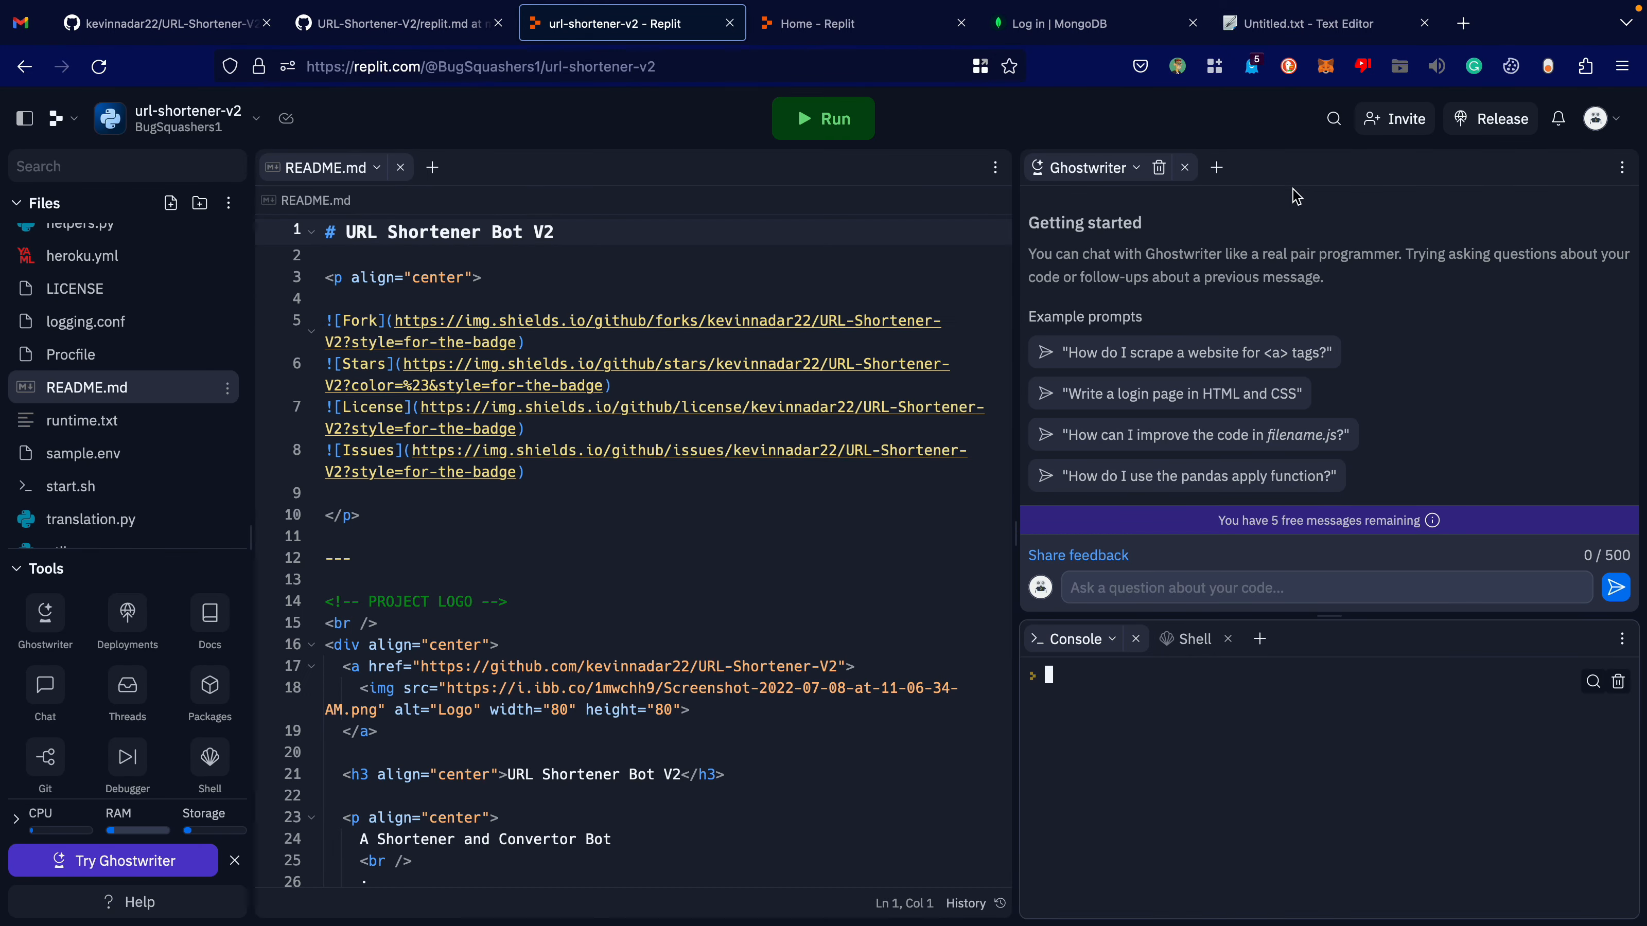
{"action": "left_click", "coordinate": [1185, 167]}
{"action": "left_click", "coordinate": [1120, 389]}
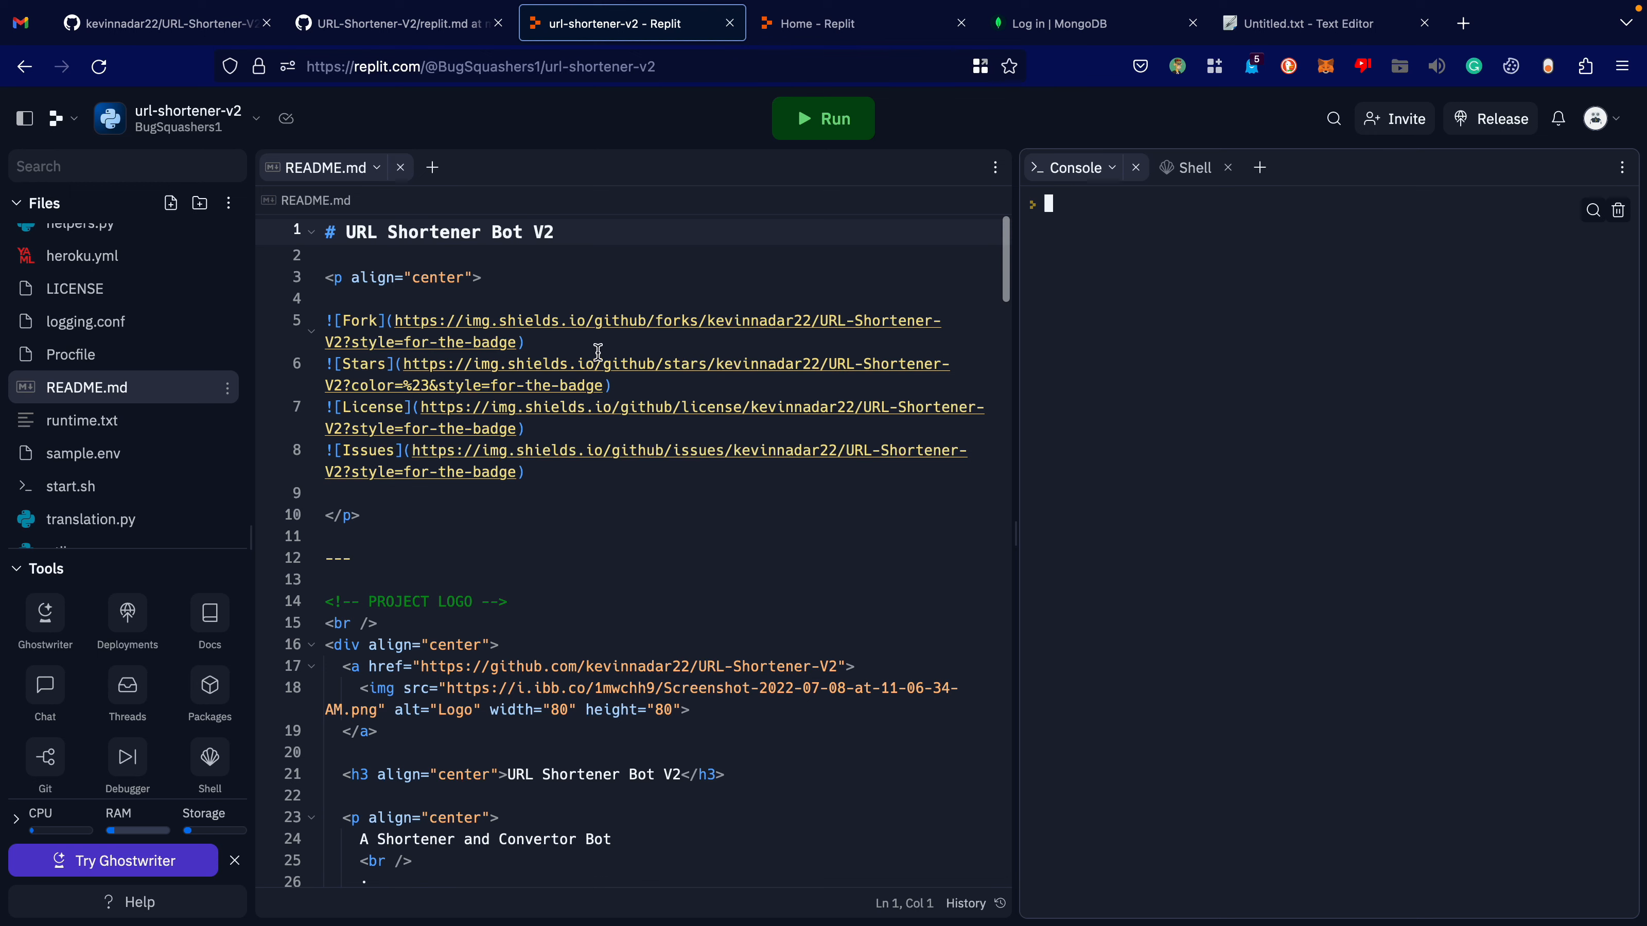
Place the Untitled.txt editor beside the url-shortener-v2 Repl with the cursor on its BOT_TOKEN line, and switch to Telegram.
{"action": "left_click_drag", "start_coordinate": [1297, 24], "coordinate": [843, 24]}
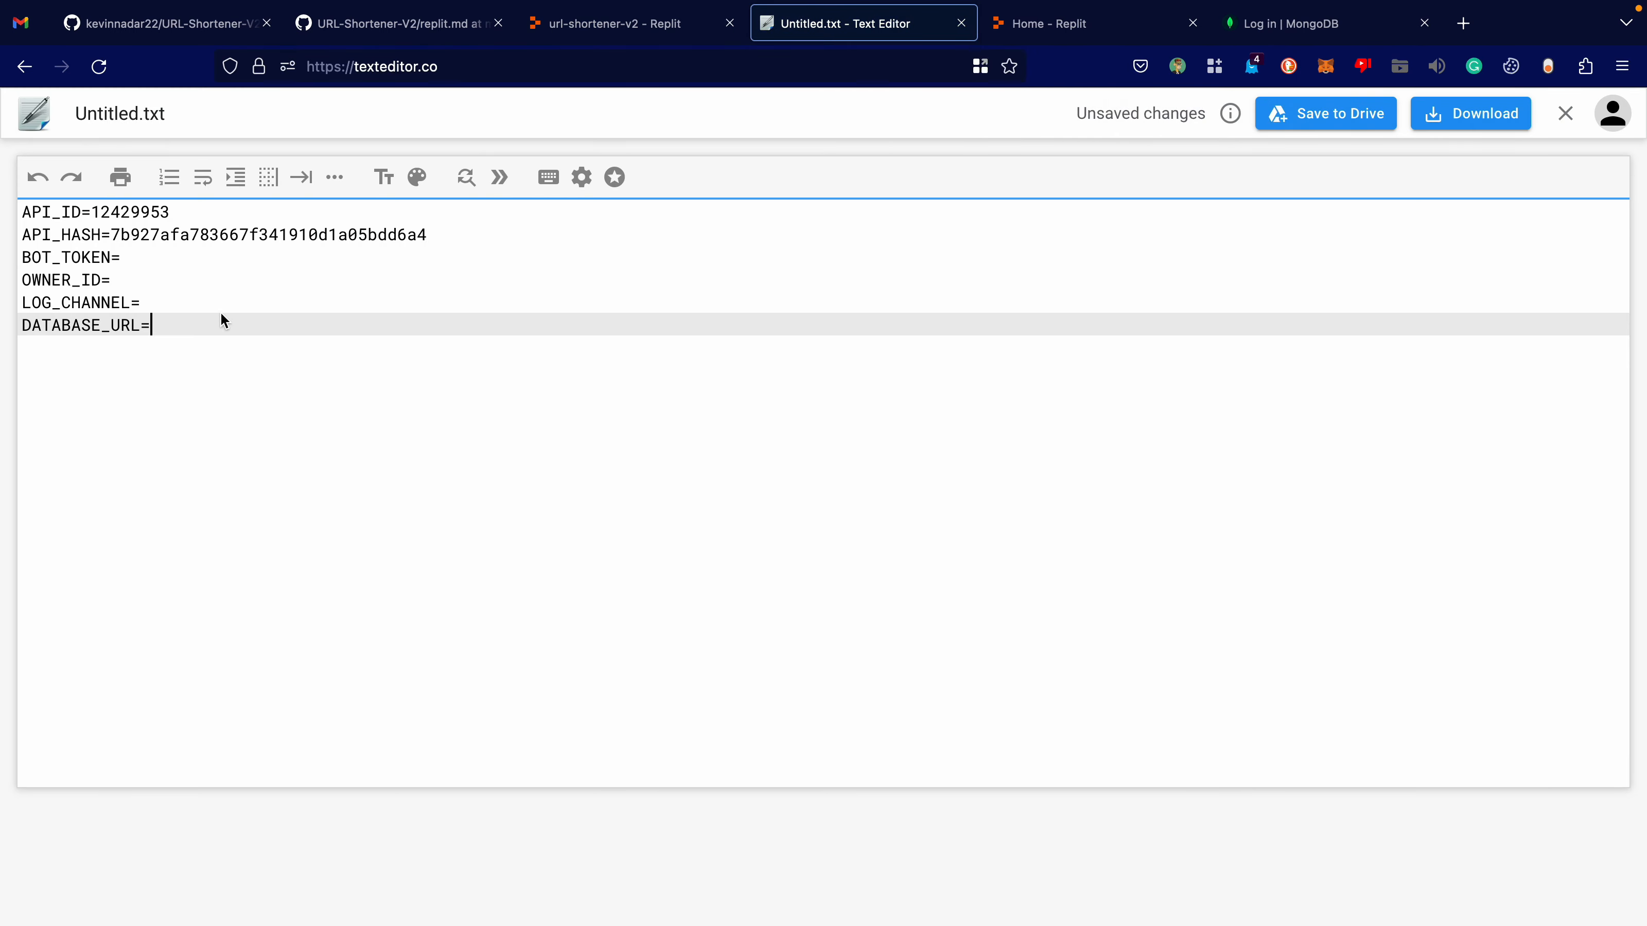
{"action": "left_click", "coordinate": [120, 265]}
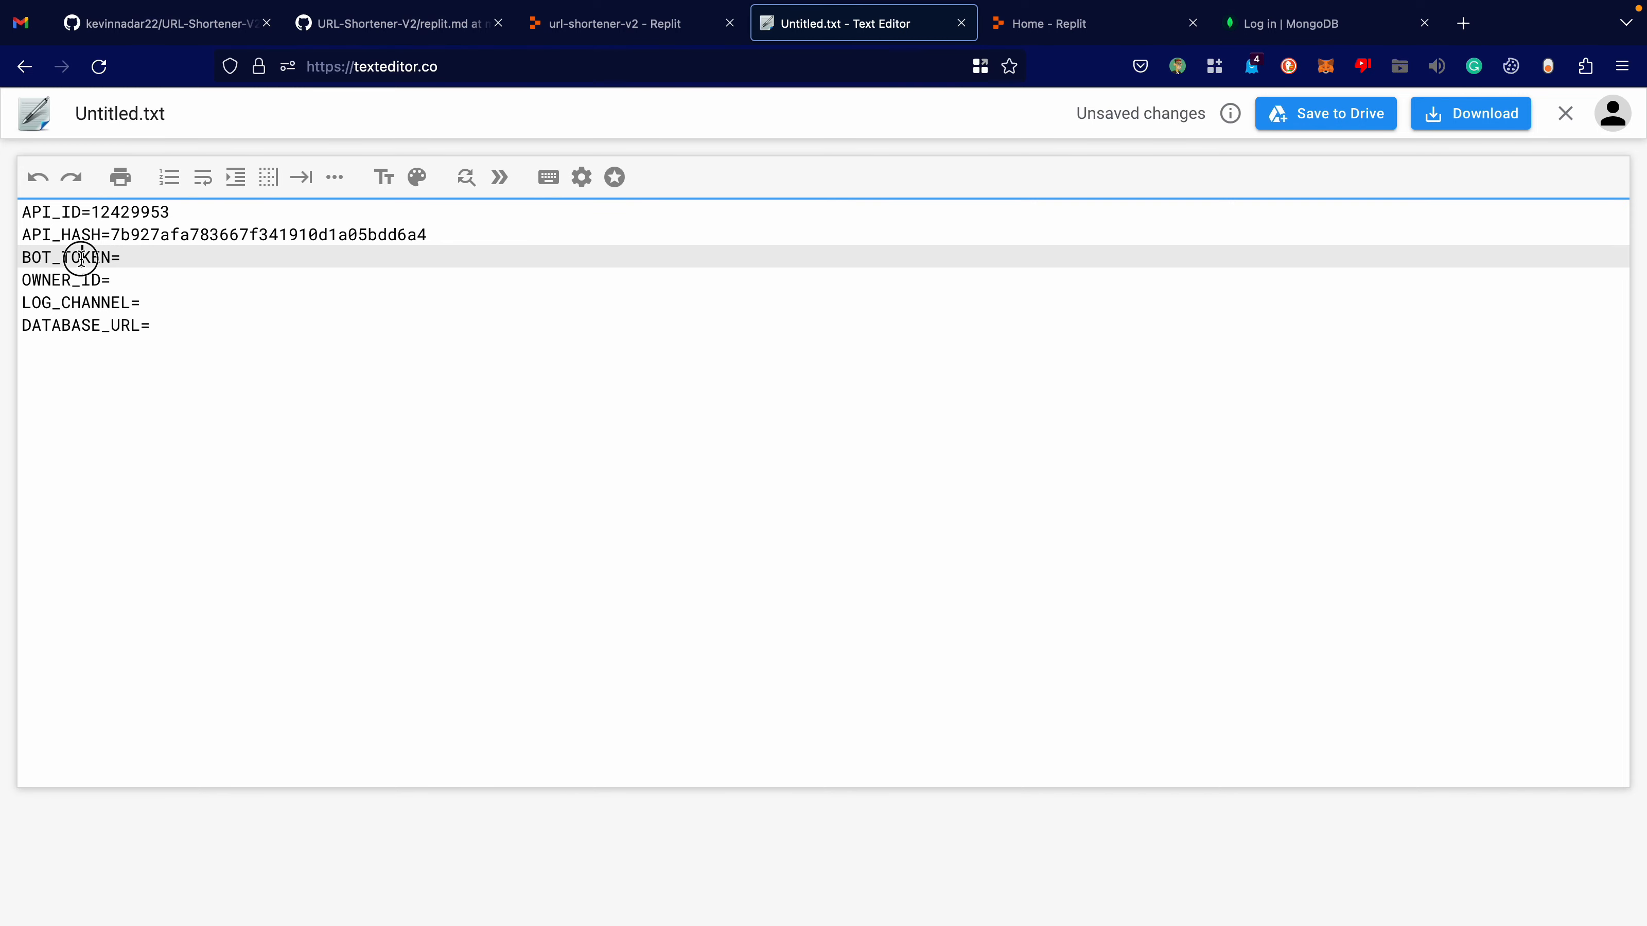
{"action": "key", "text": "super+Tab"}
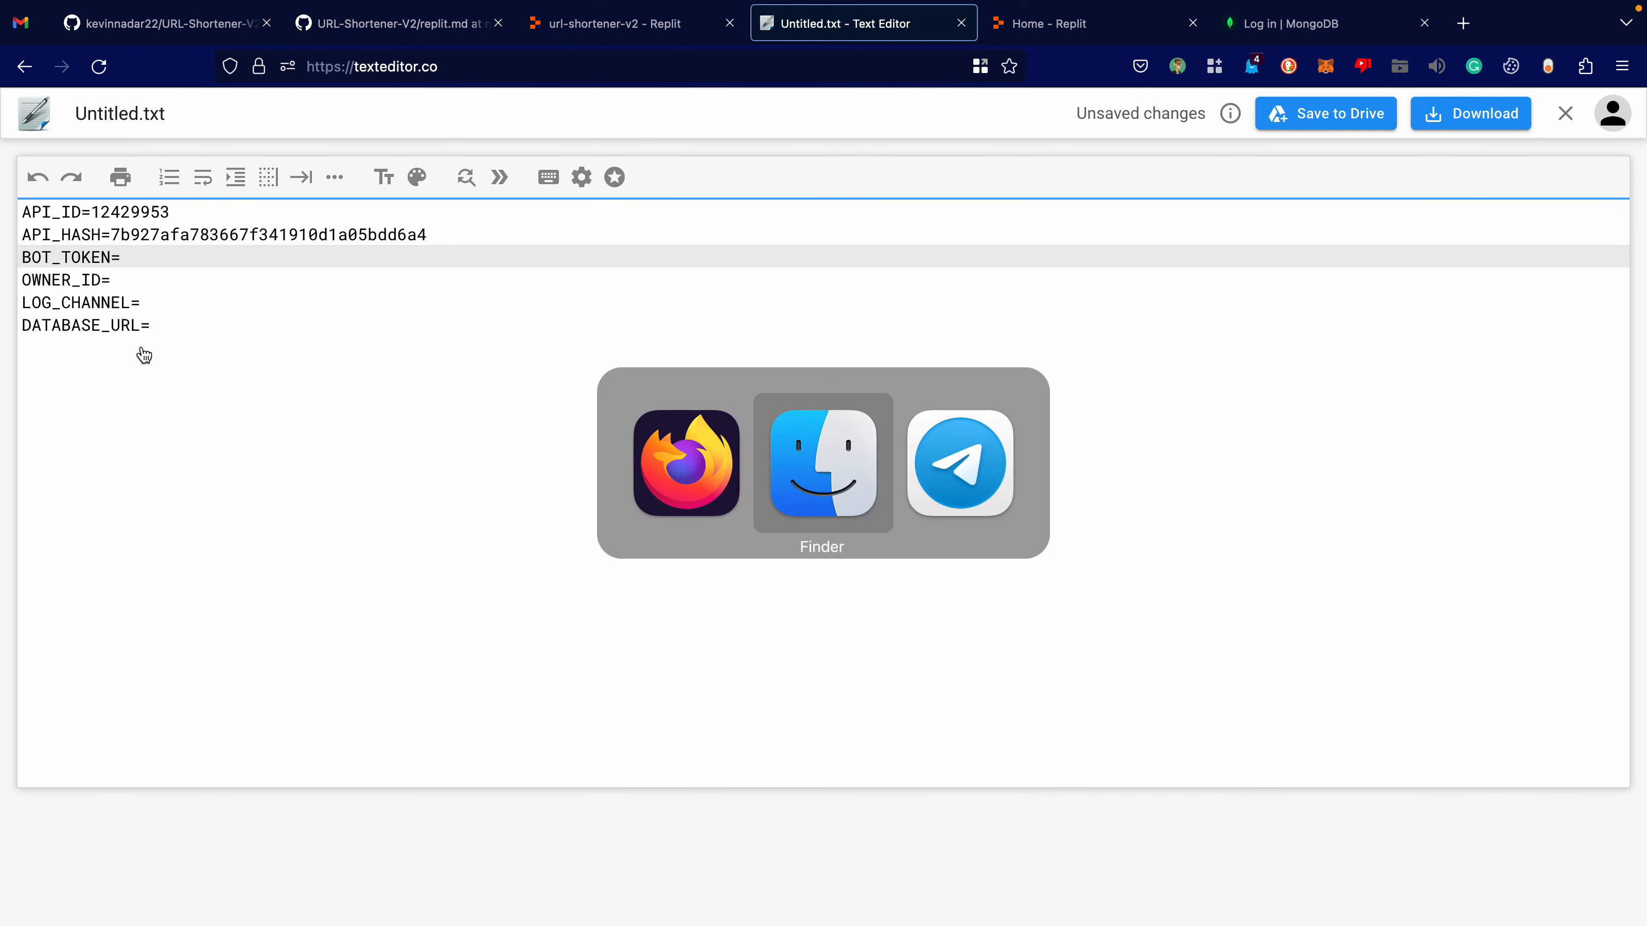
{"action": "key", "text": "super+Tab"}
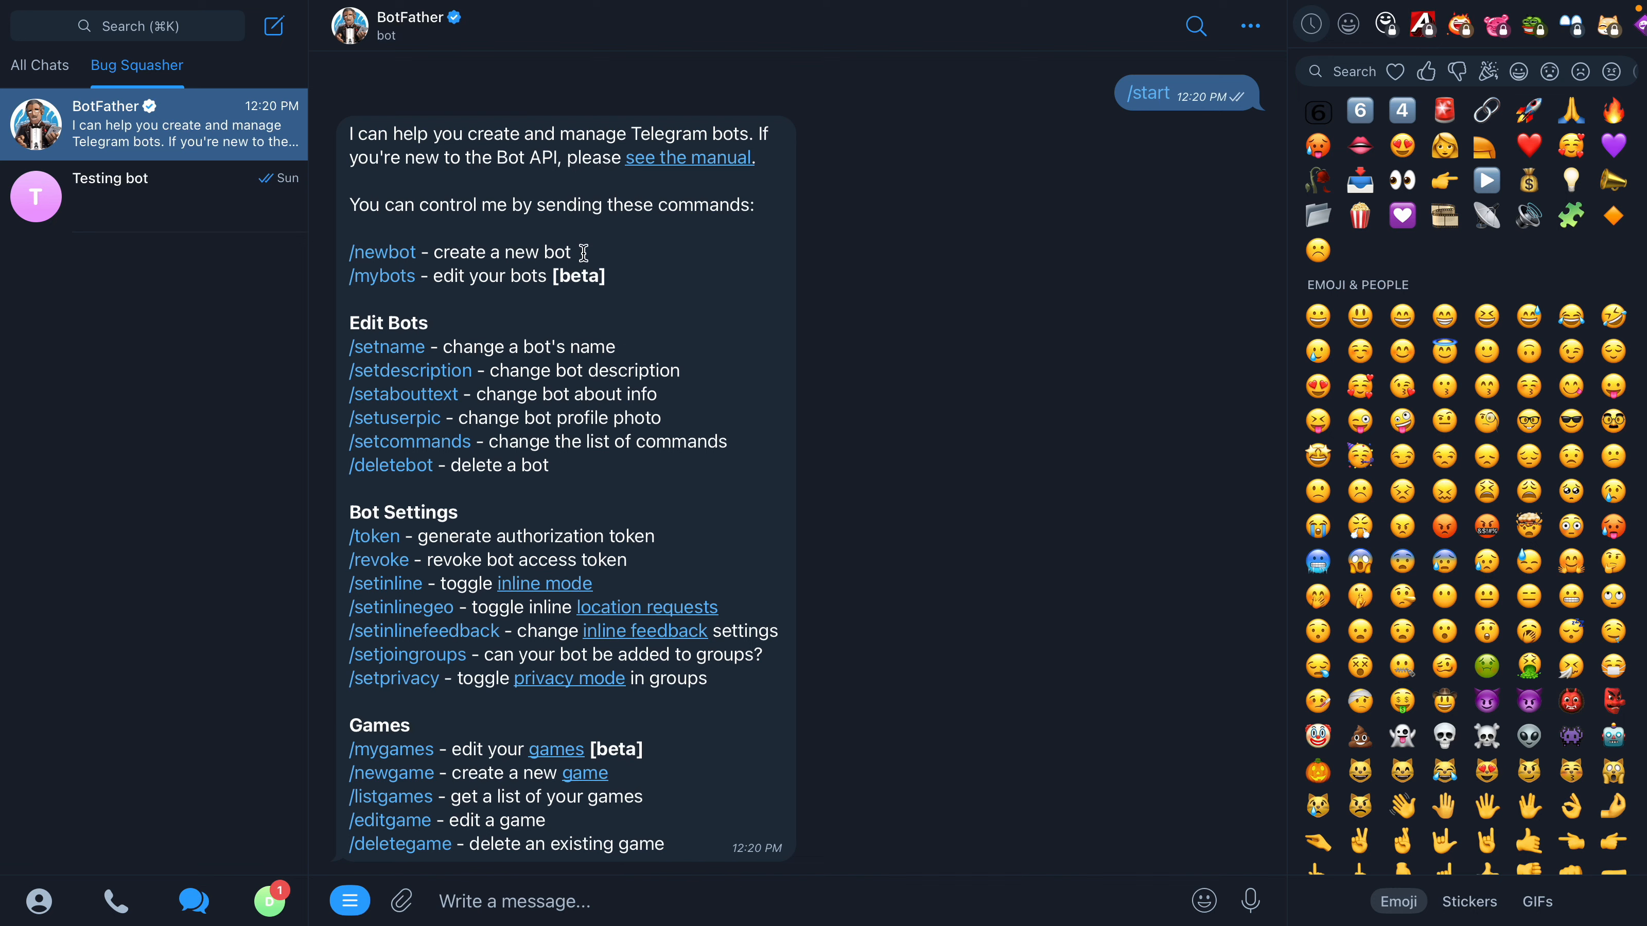
Start creating a new bot through BotFather and name it URL Shortener V2.
{"action": "left_click", "coordinate": [361, 258]}
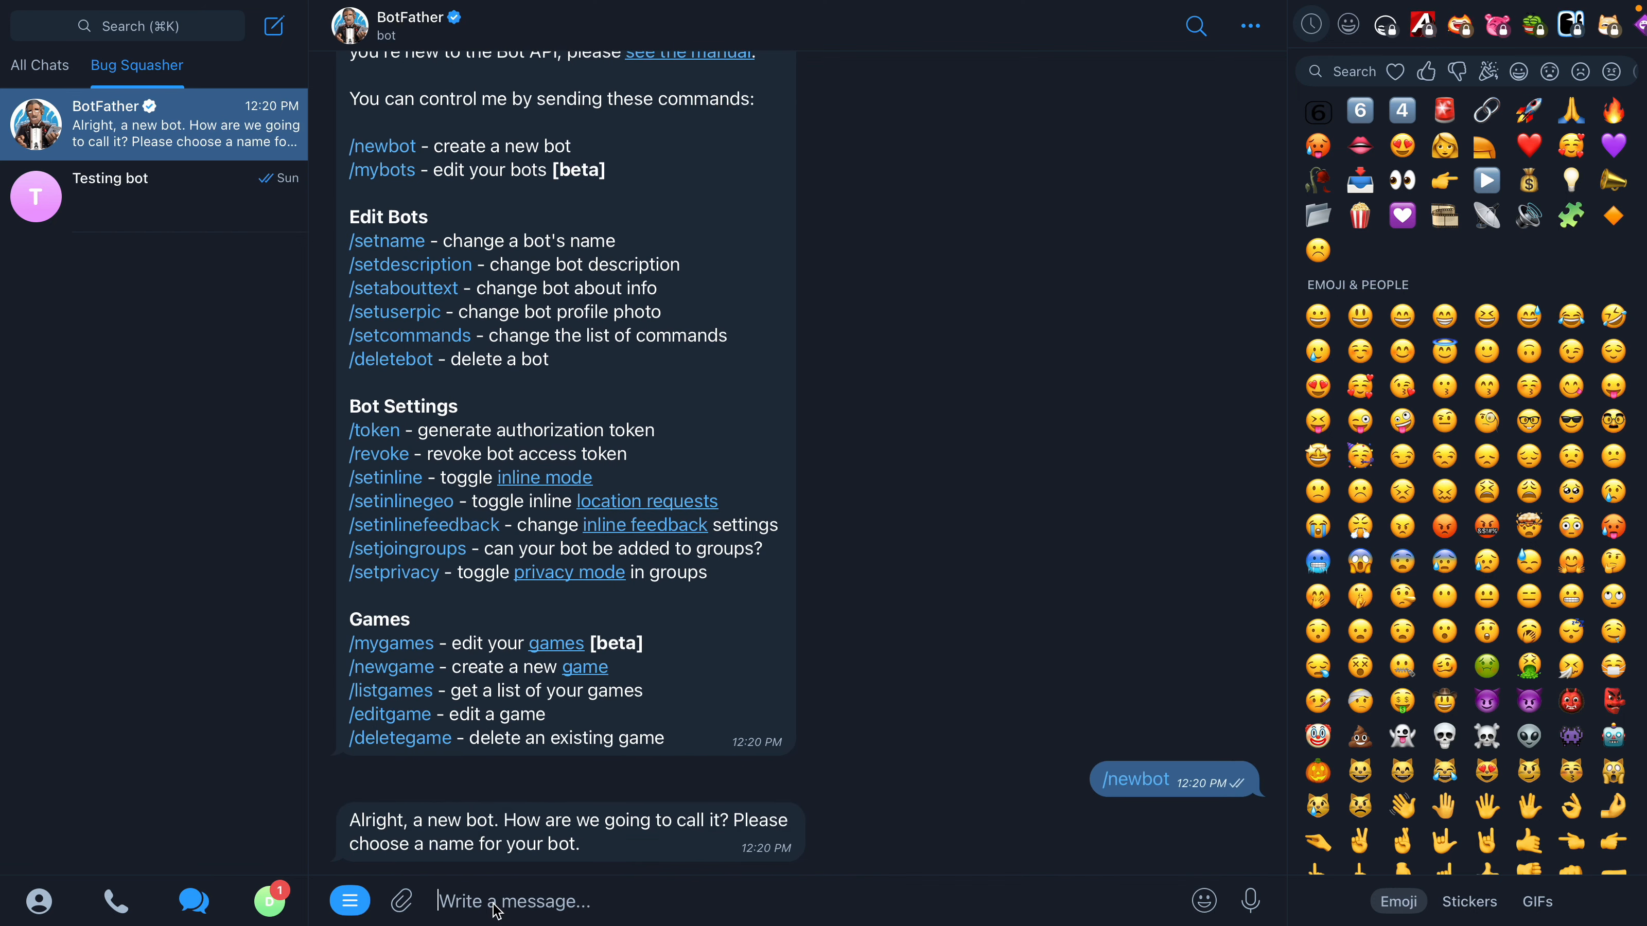
{"action": "type", "text": "URL SHort"}
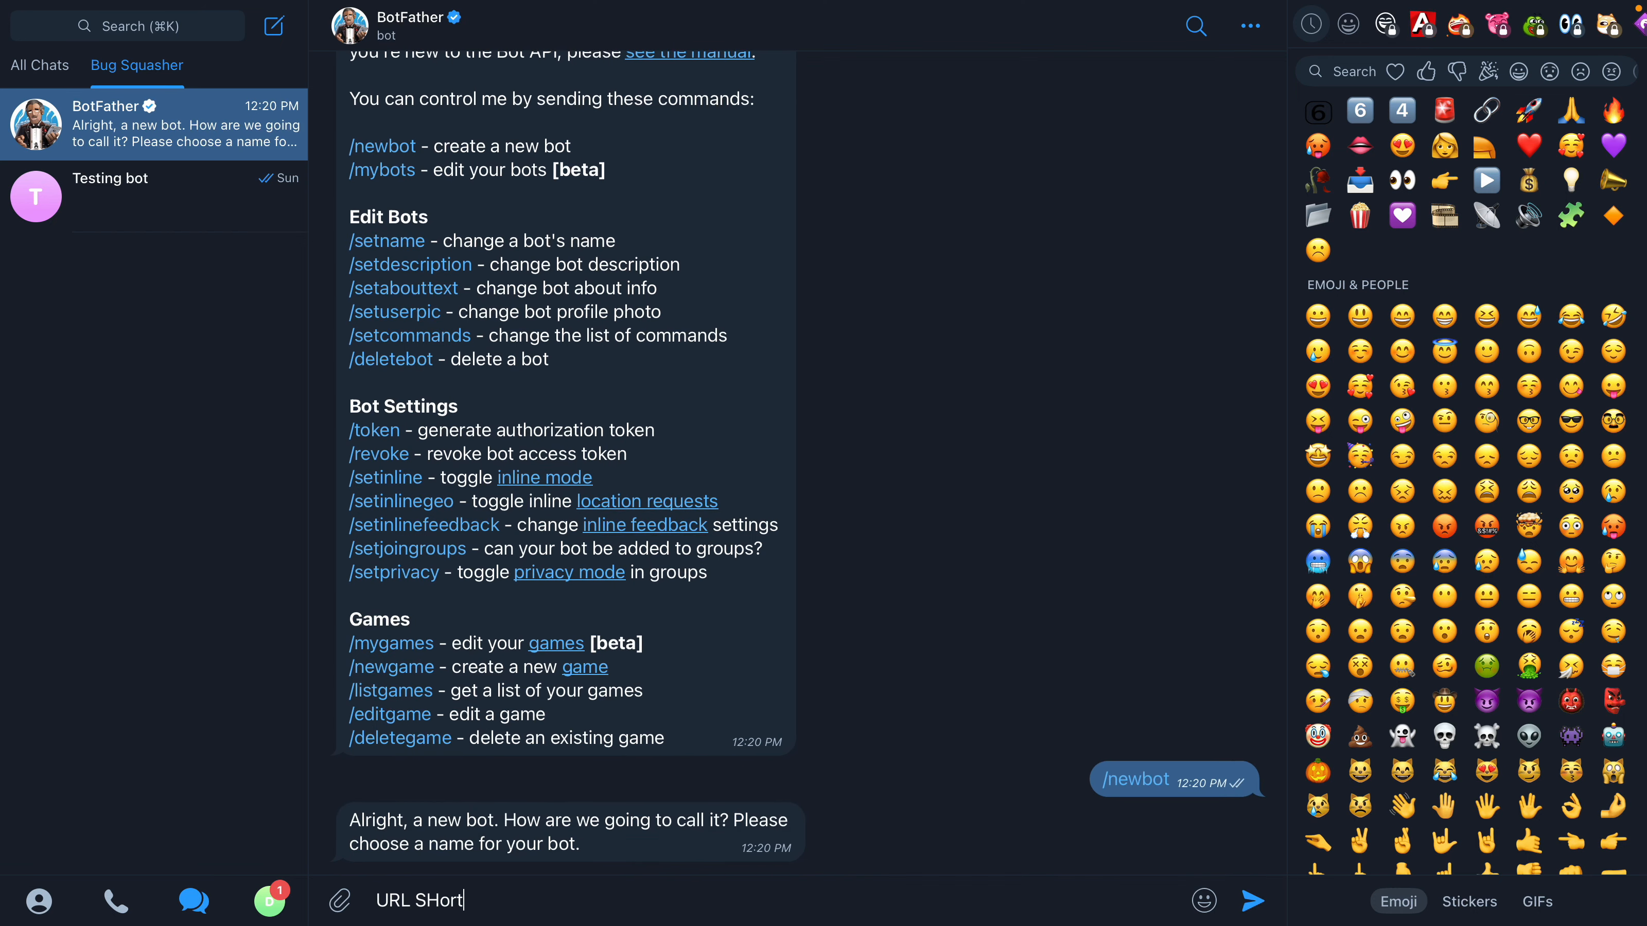
{"action": "type", "text": "ener V@"}
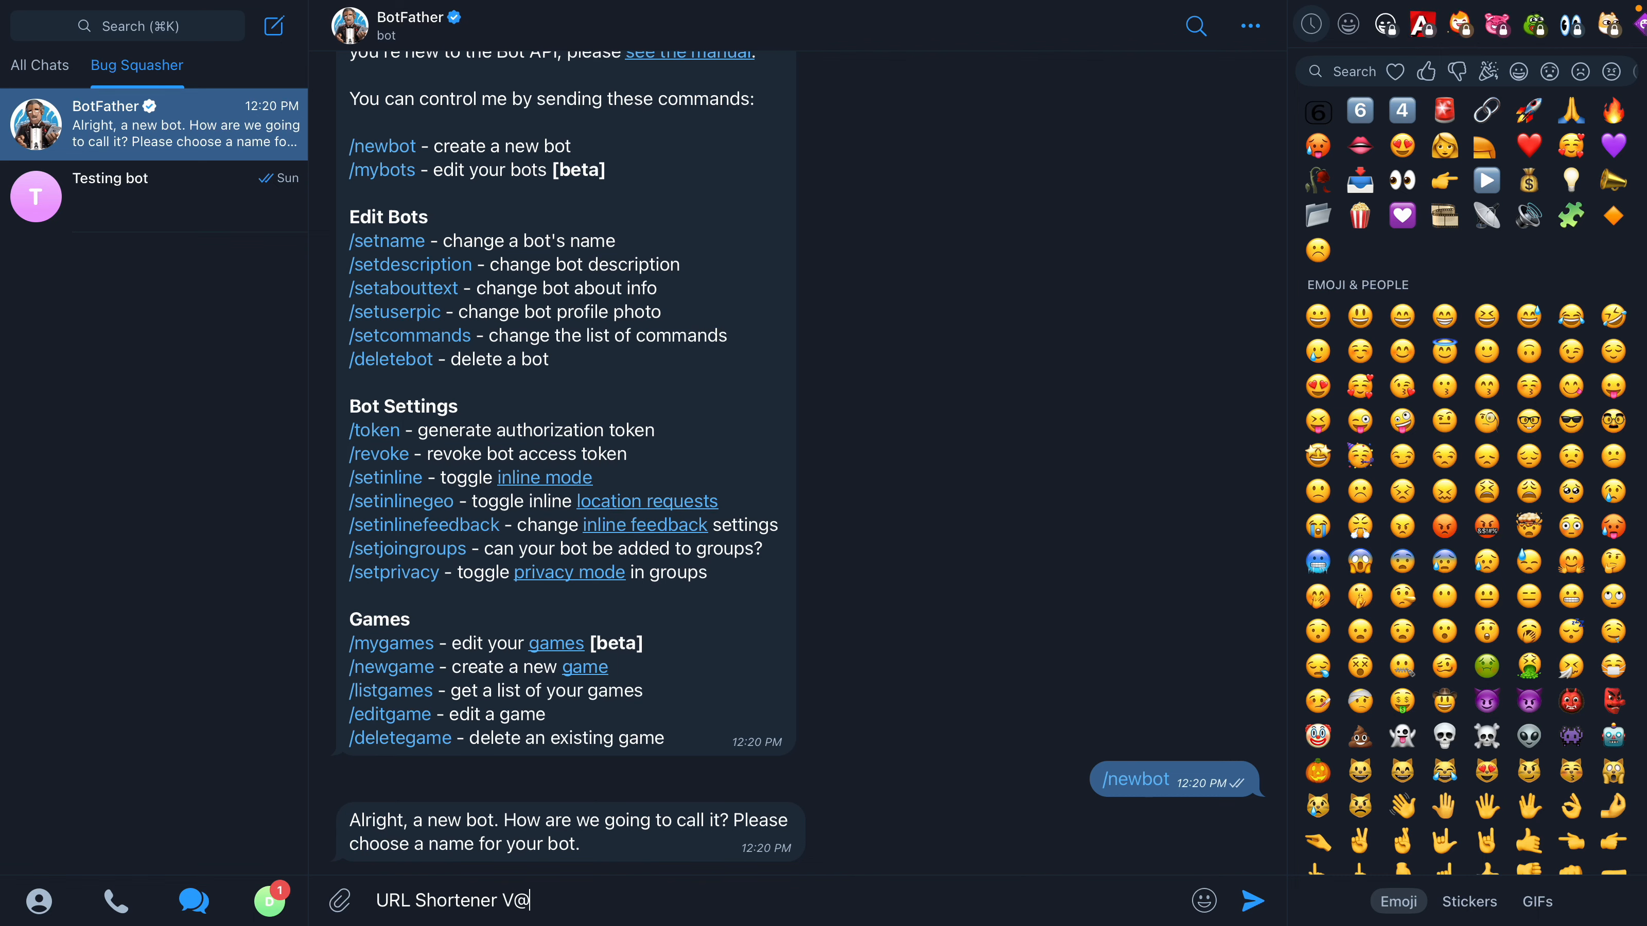
{"action": "key", "text": "BackSpace"}
{"action": "type", "text": "2"}
{"action": "key", "text": "Return"}
Submit urlshortener354bot to BotFather as the new bot's username.
{"action": "type", "text": "urlsh"}
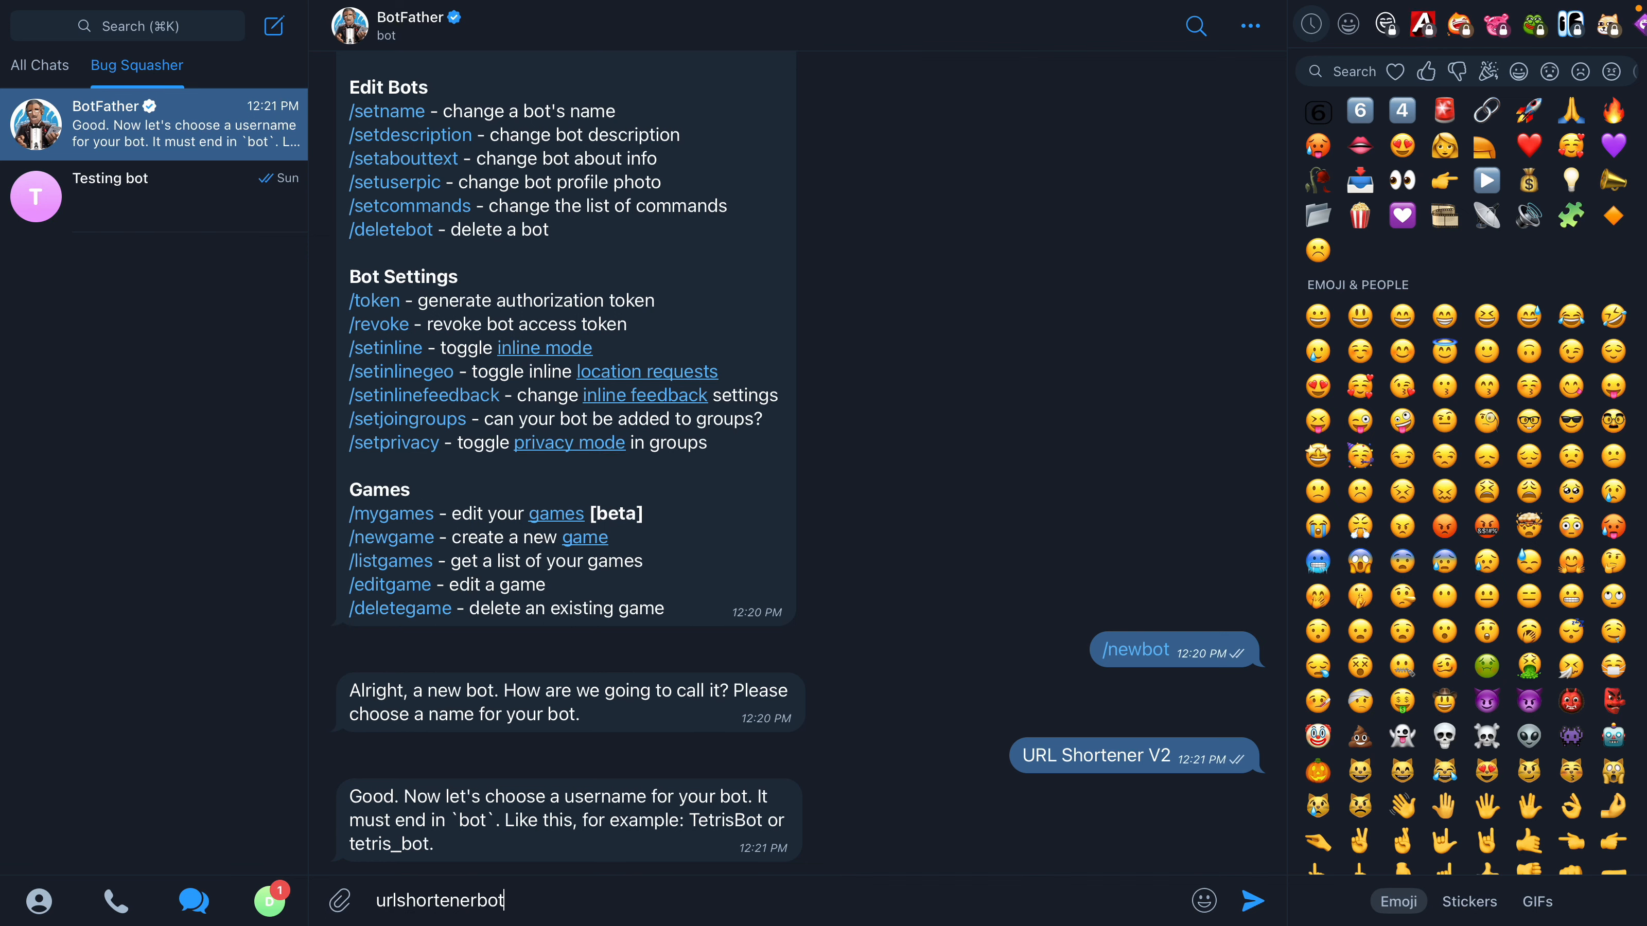
{"action": "left_click", "coordinate": [491, 878]}
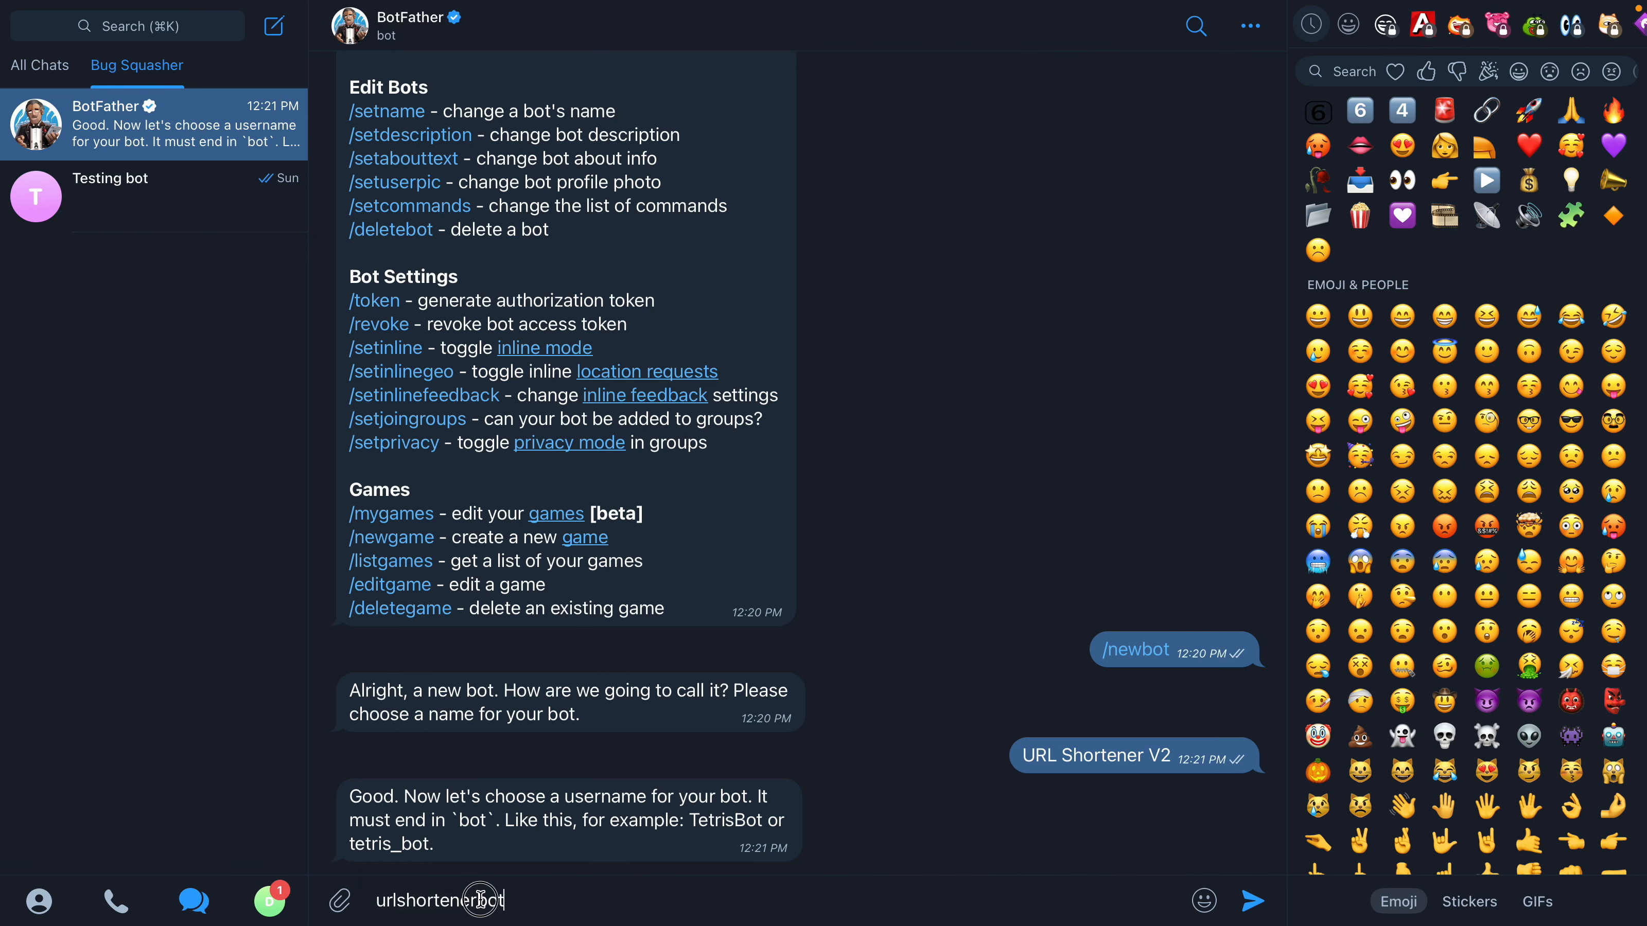
{"action": "left_click", "coordinate": [478, 899]}
{"action": "type", "text": "354"}
{"action": "key", "text": "Return"}
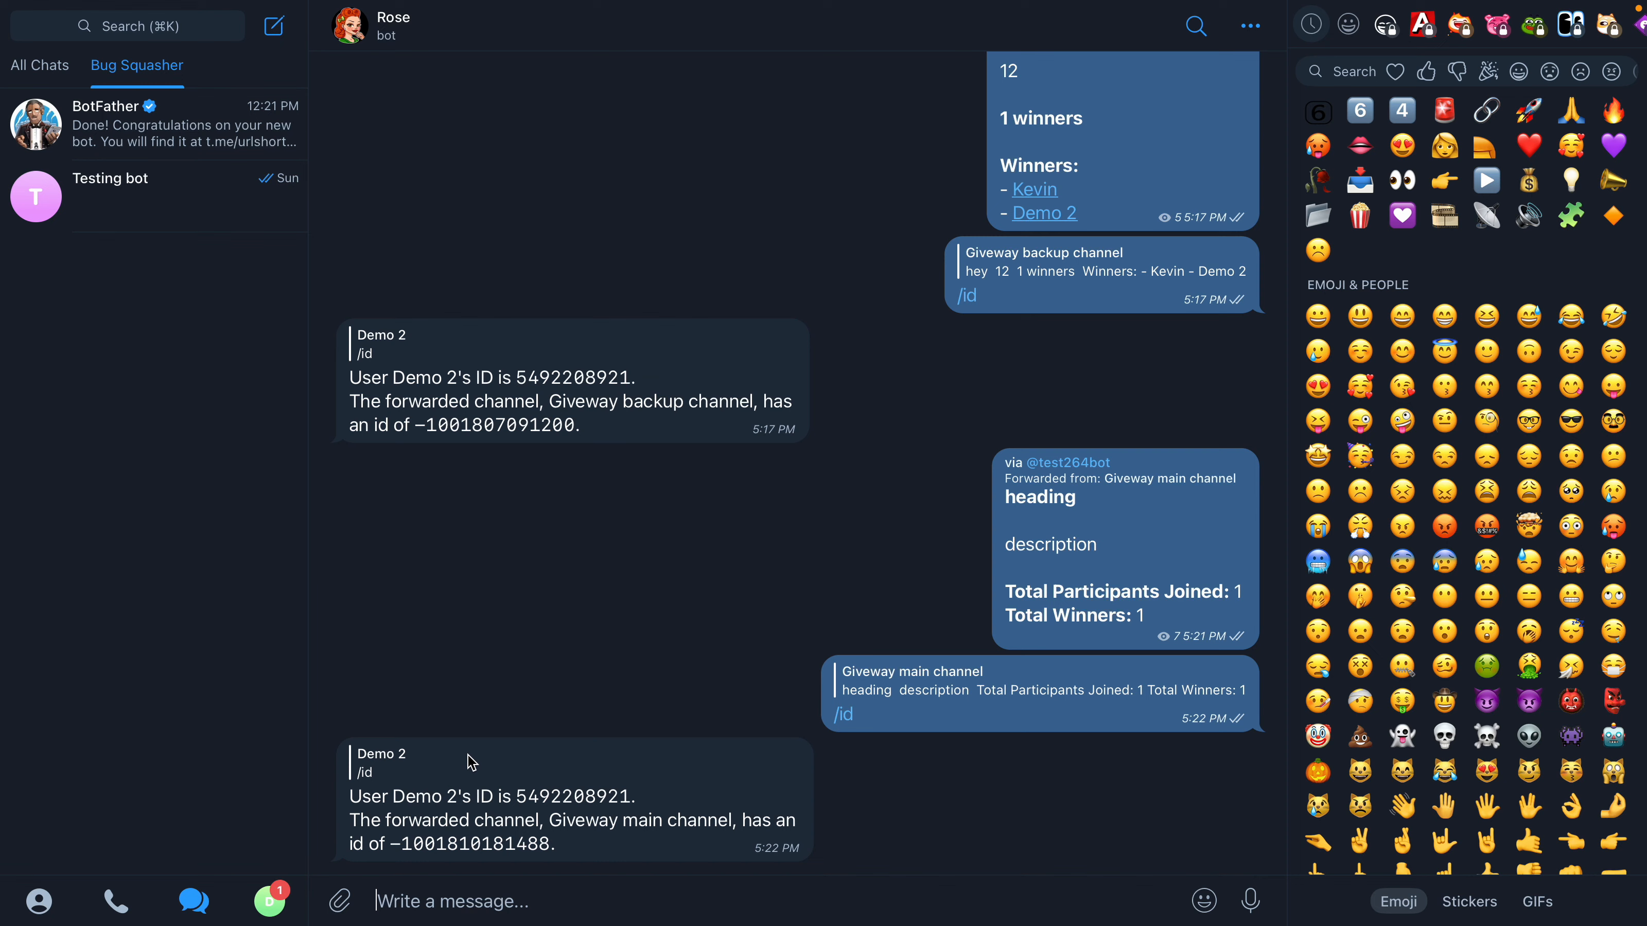
Request the account ID from the Rose bot with /id and copy it into the OWNER_ID line of Untitled.txt in Firefox.
{"action": "type", "text": "/id"}
{"action": "key", "text": "Return"}
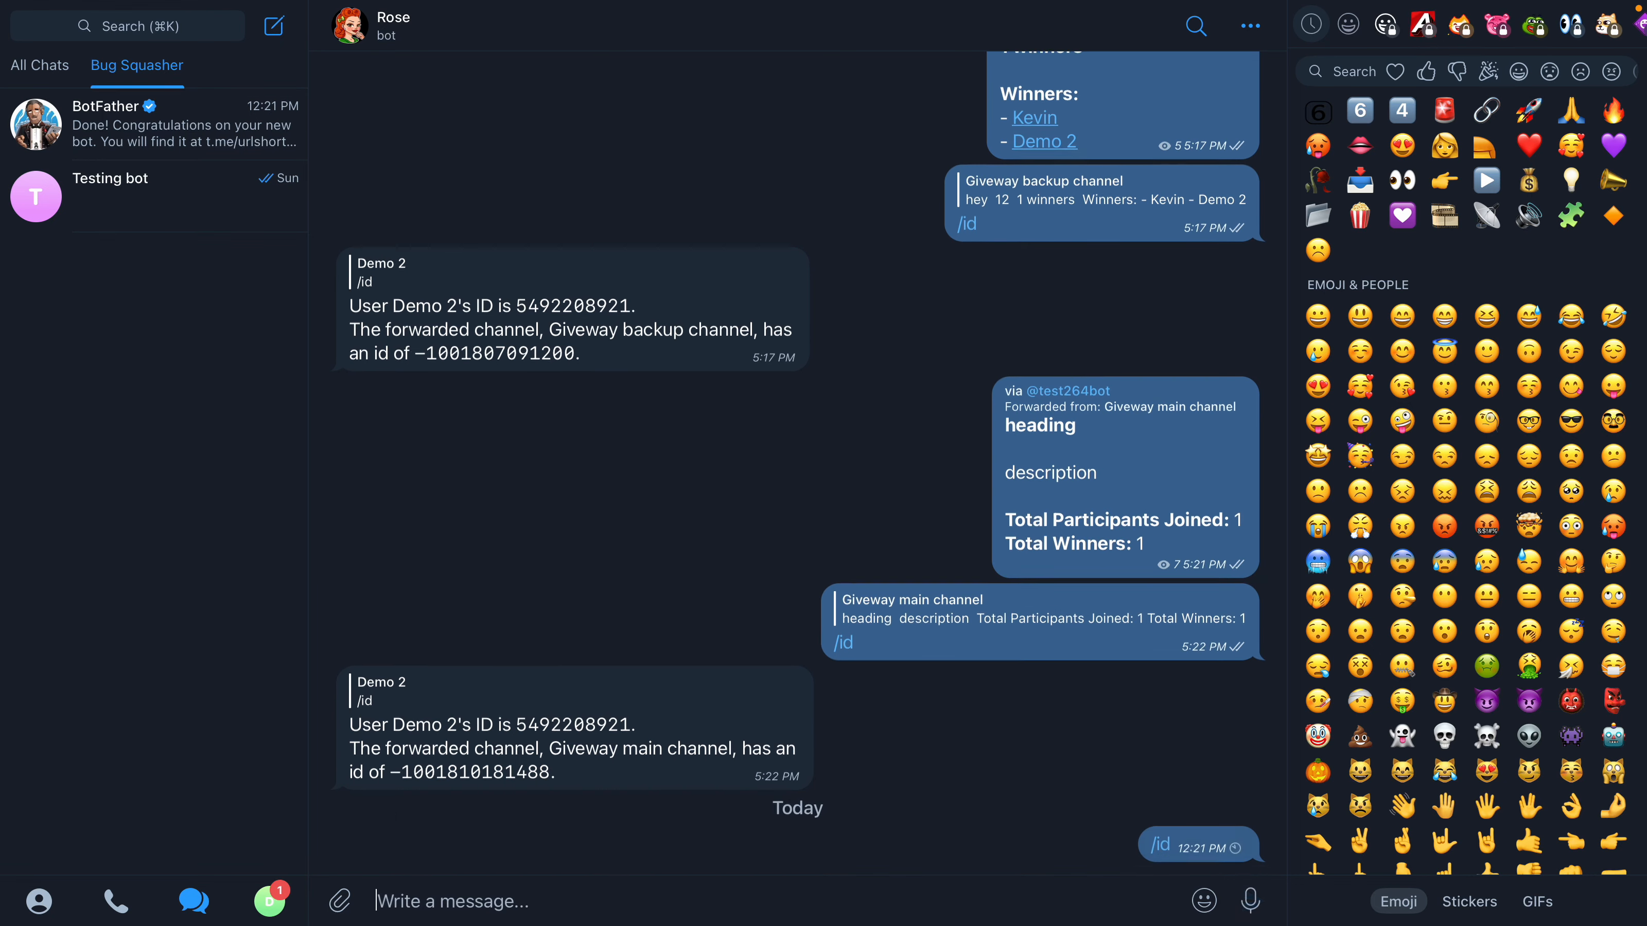
{"action": "left_click", "coordinate": [543, 844]}
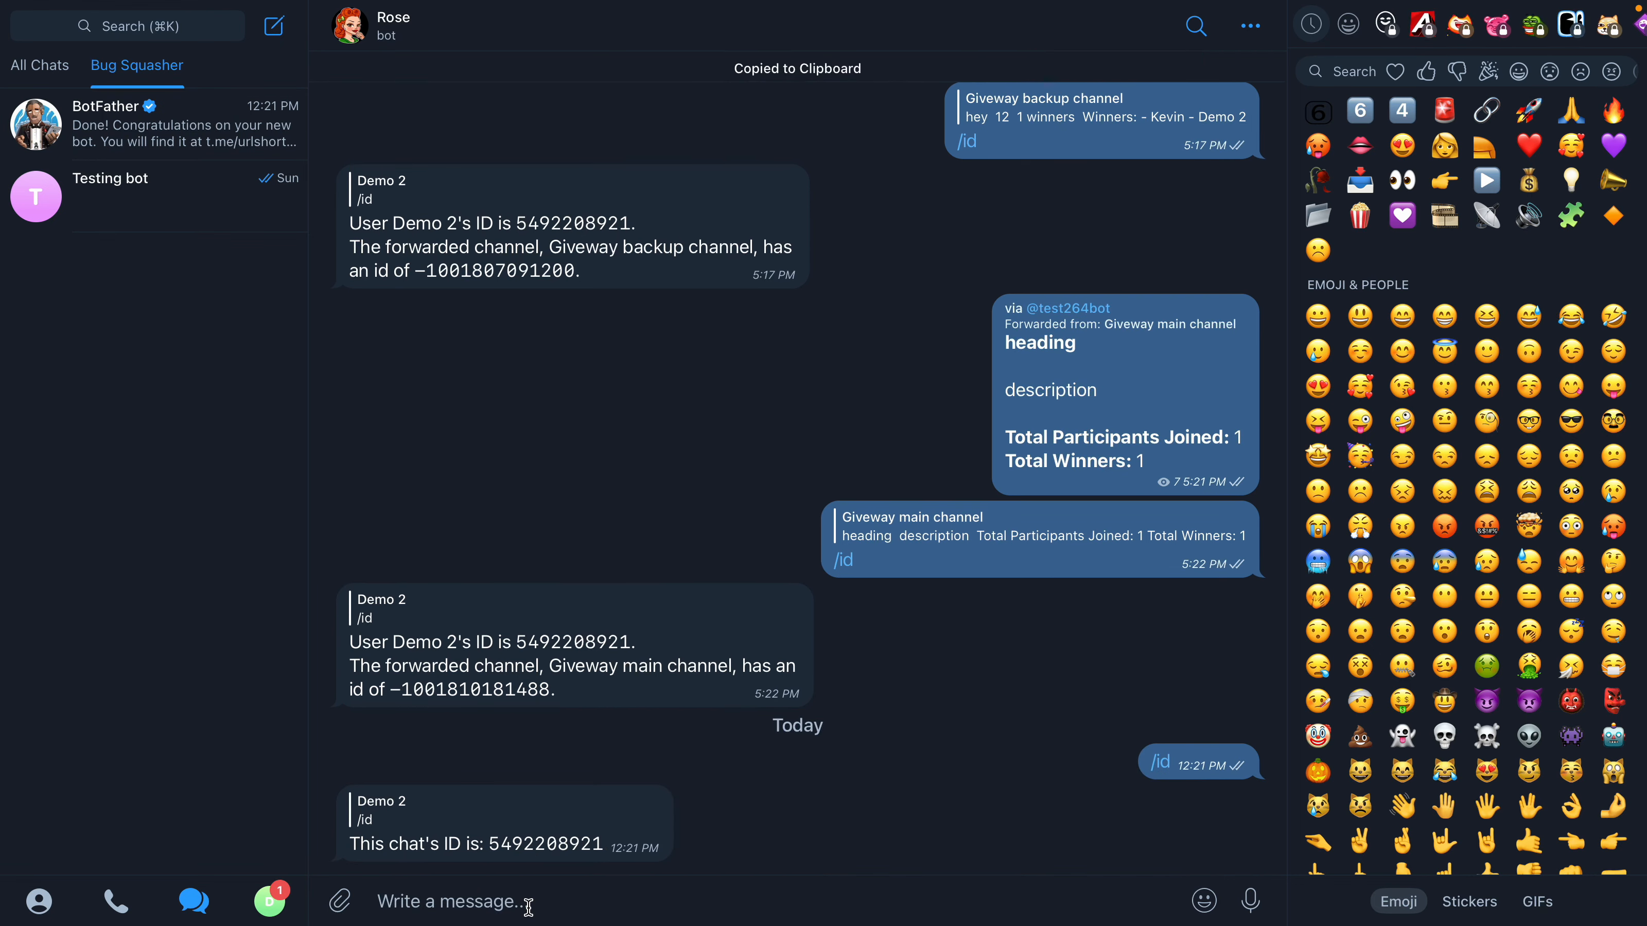
{"action": "key", "text": "ctrl+Left"}
{"action": "key", "text": "super+v"}
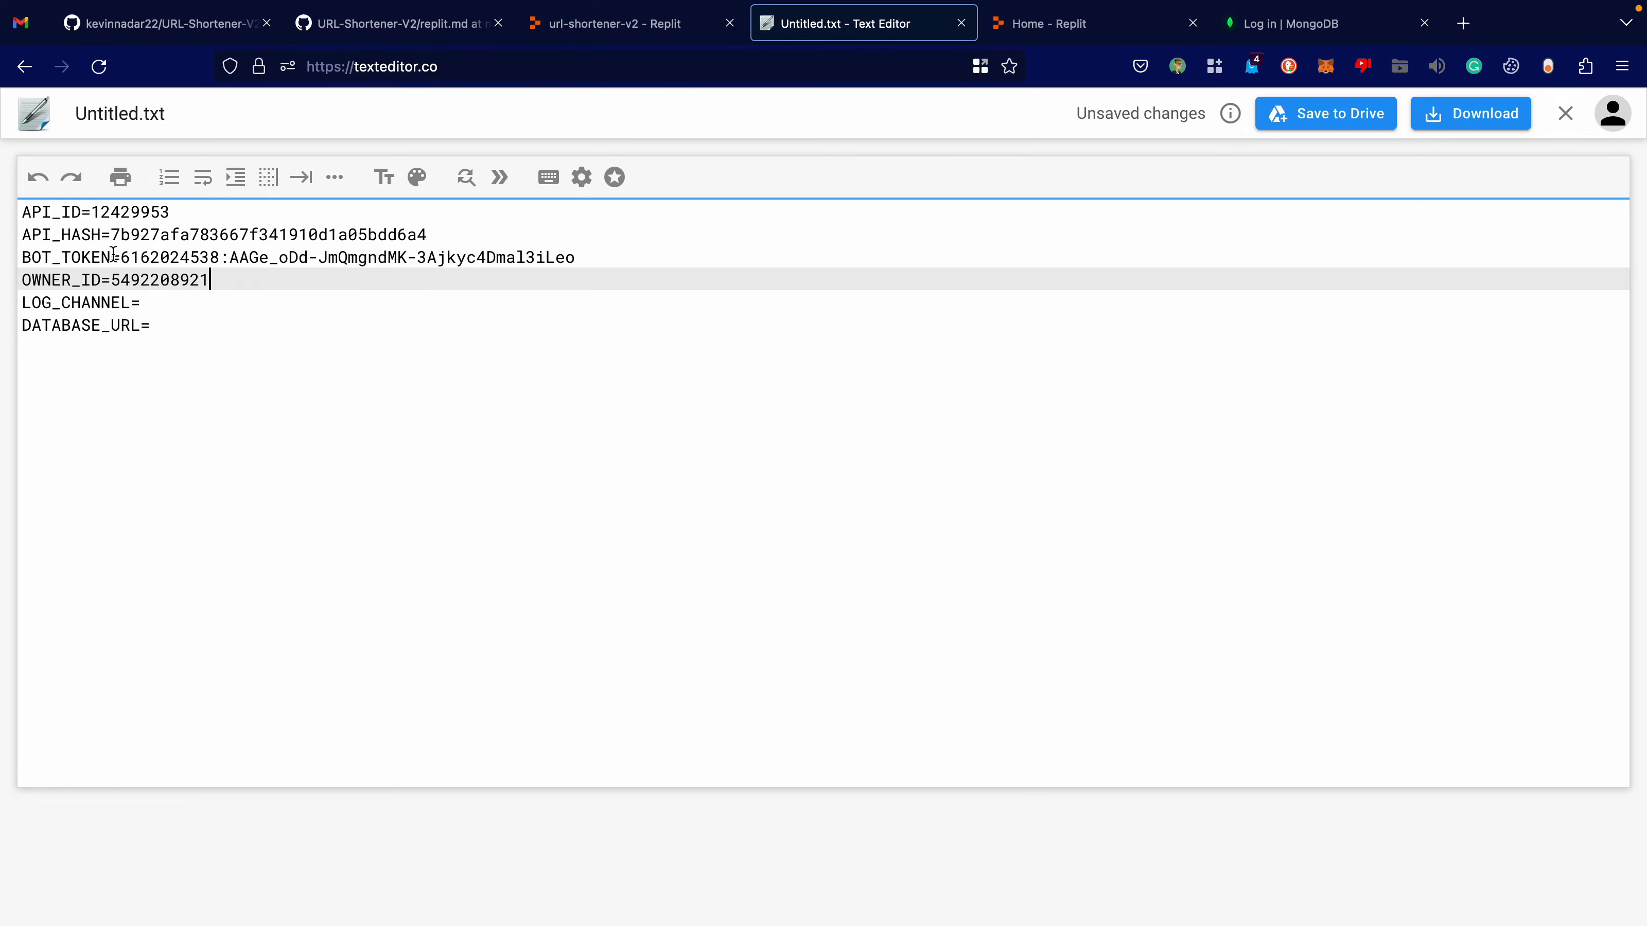
Put the cursor after LOG_CHANNEL=, switch back to Telegram and create a private channel named URL Shortener Logs.
{"action": "left_click", "coordinate": [143, 311]}
{"action": "key", "text": "ctrl+Right"}
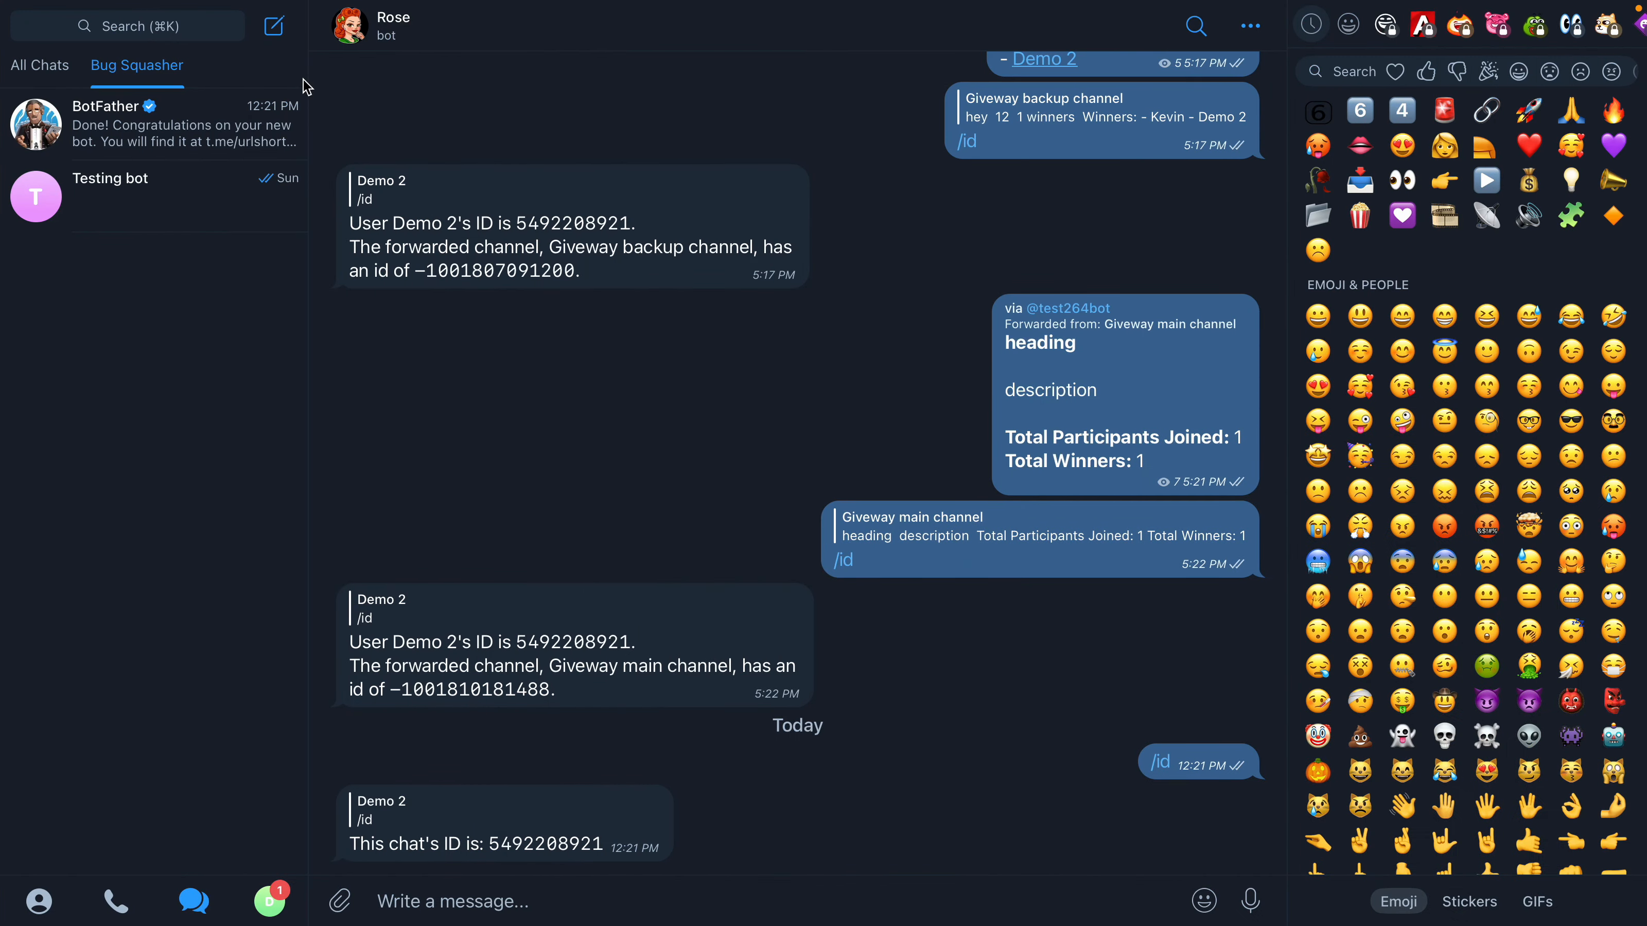
{"action": "left_click", "coordinate": [275, 28]}
{"action": "left_click", "coordinate": [304, 109]}
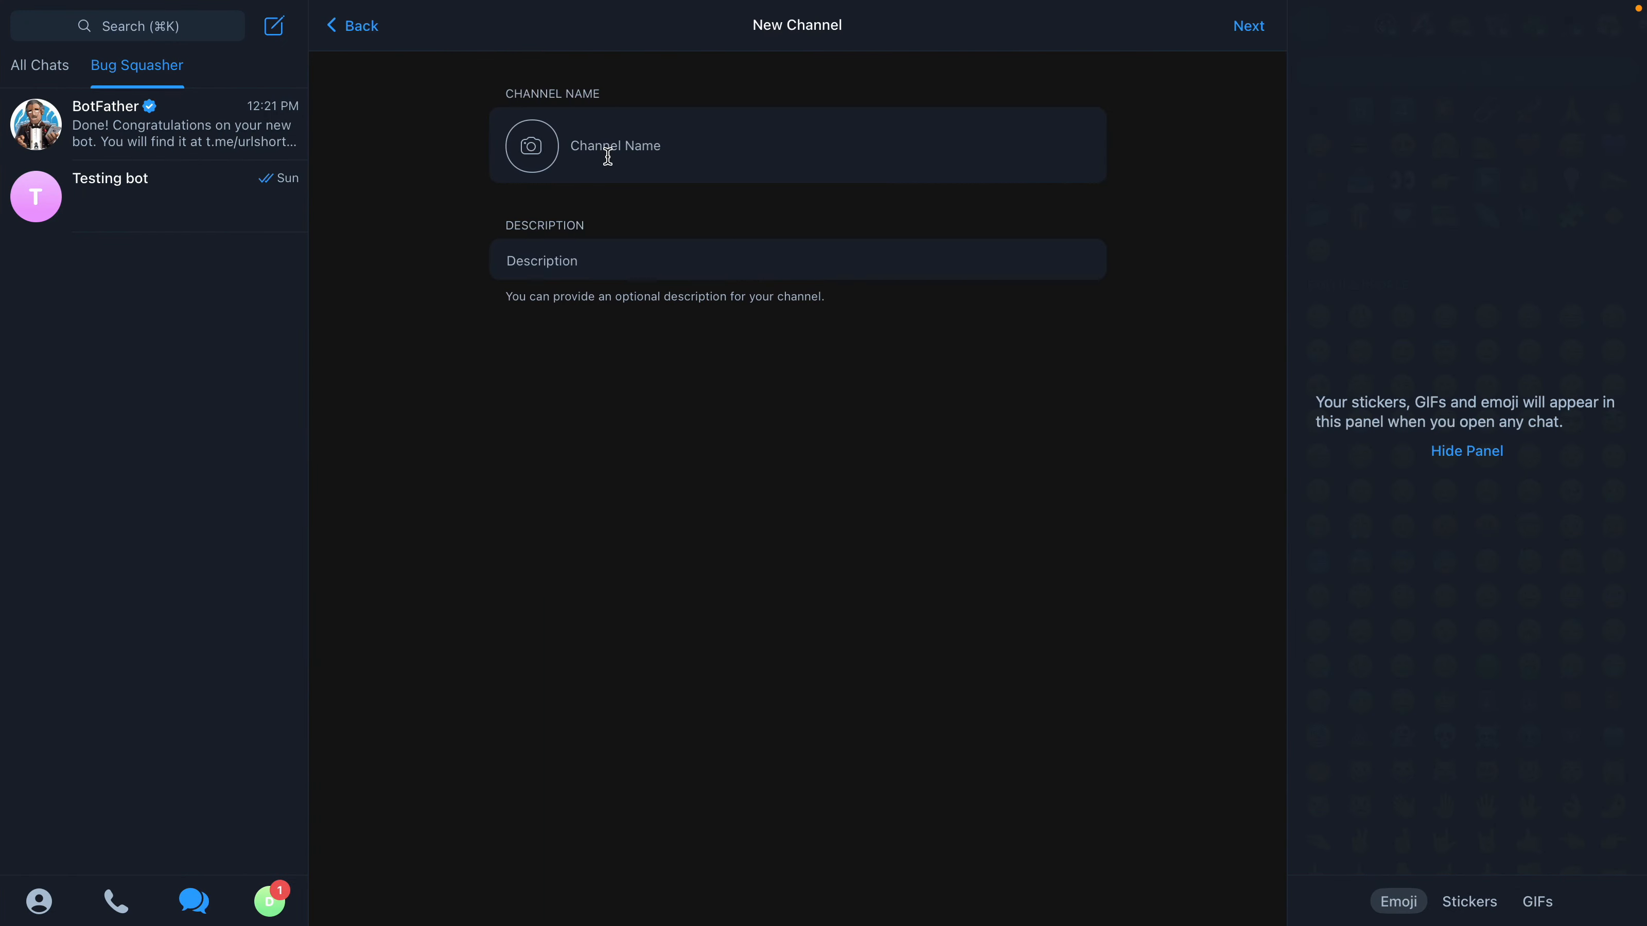
{"action": "type", "text": "URL Shortener Logs"}
{"action": "left_click", "coordinate": [1250, 27]}
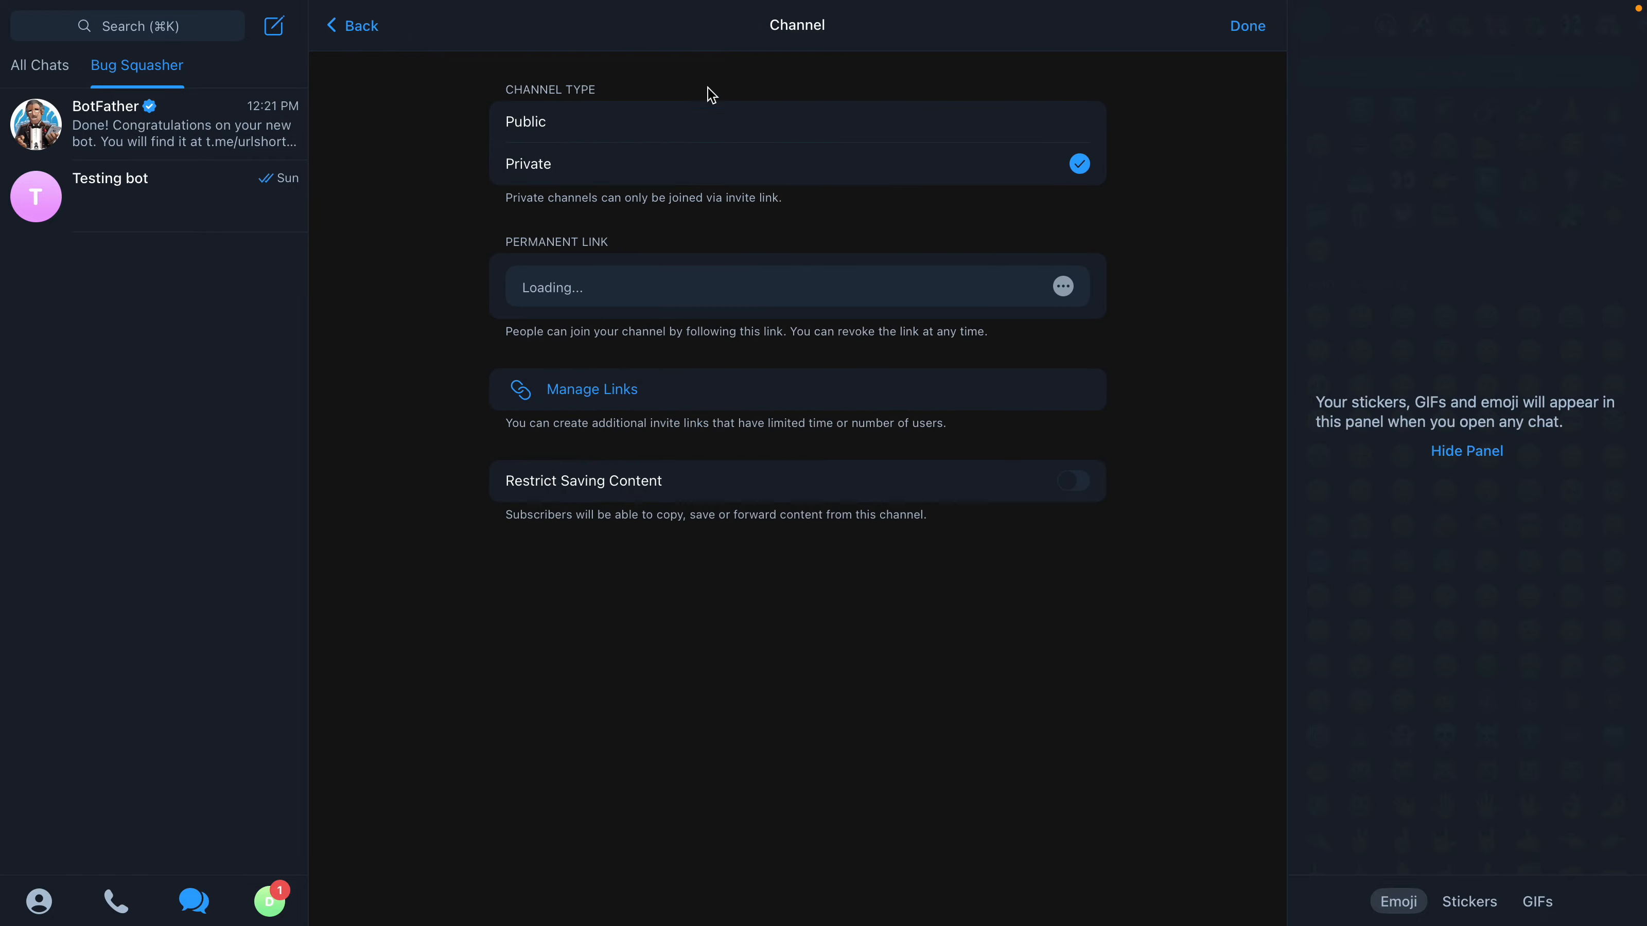
{"action": "left_click", "coordinate": [1251, 28]}
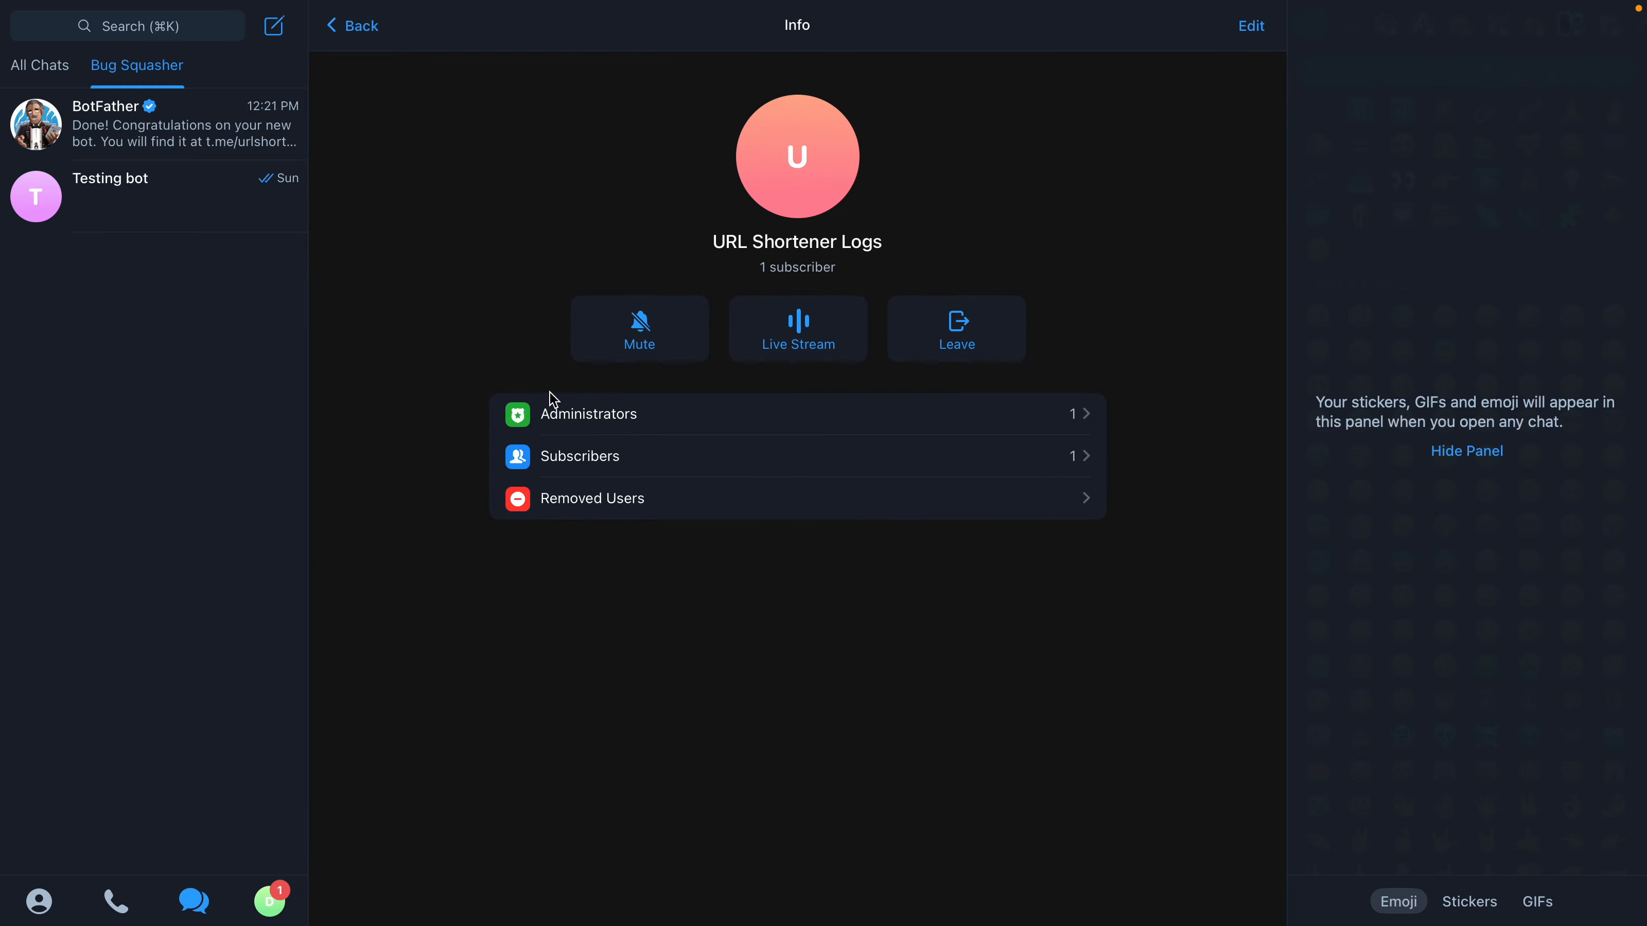
{"action": "left_click", "coordinate": [555, 418]}
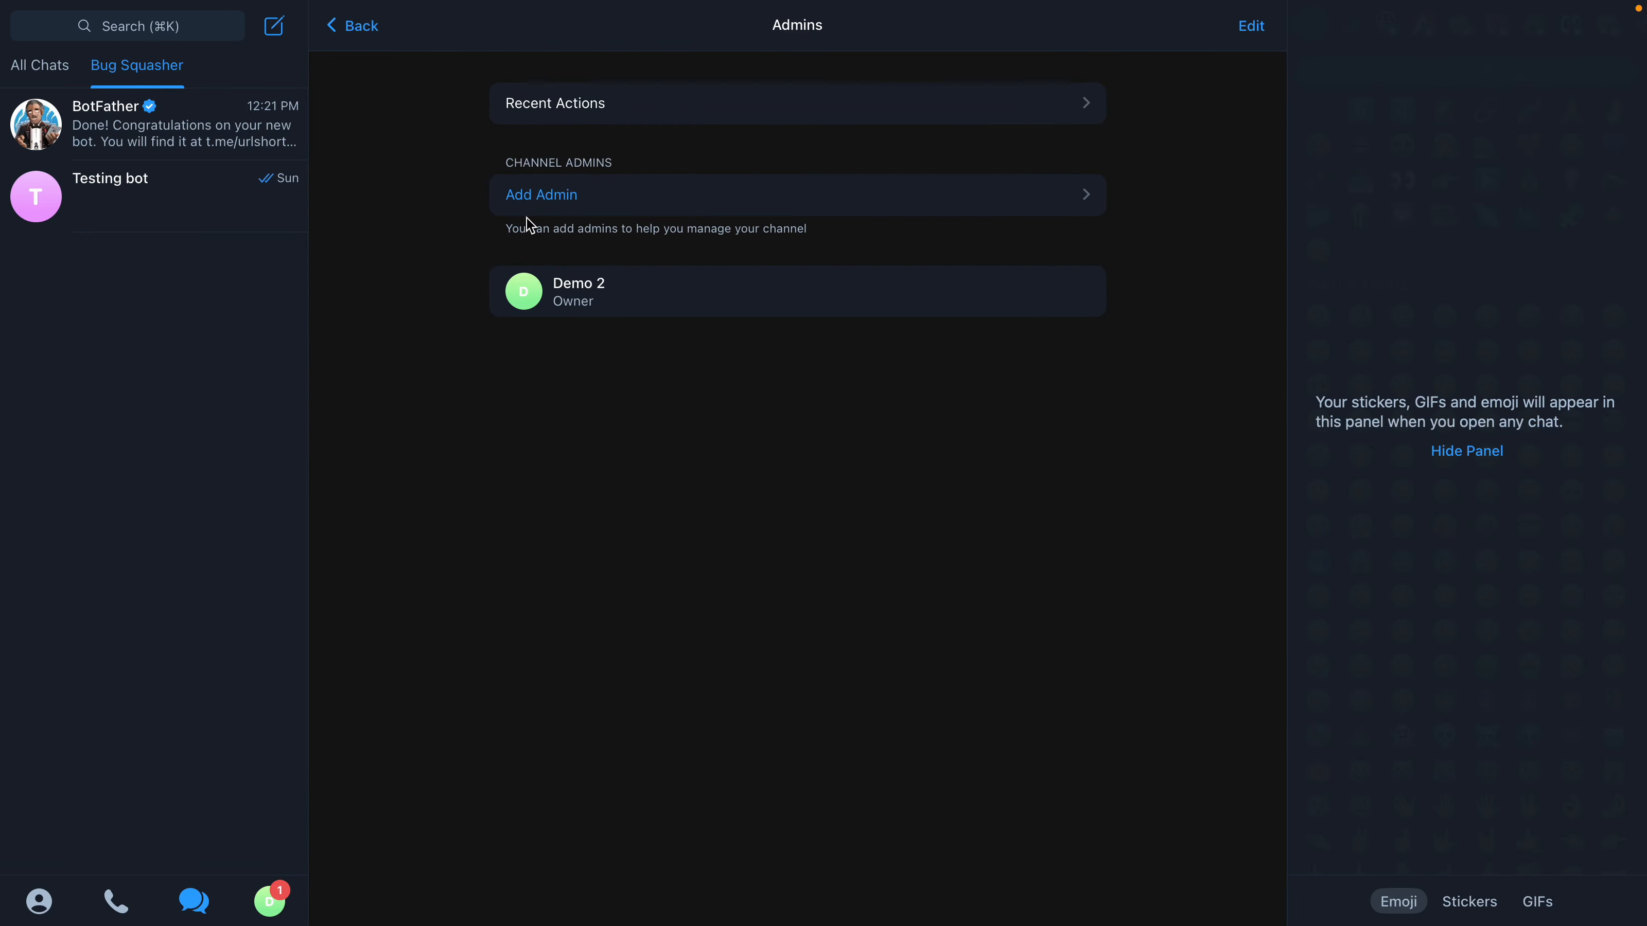
{"action": "left_click", "coordinate": [521, 198]}
{"action": "type", "text": "Rose"}
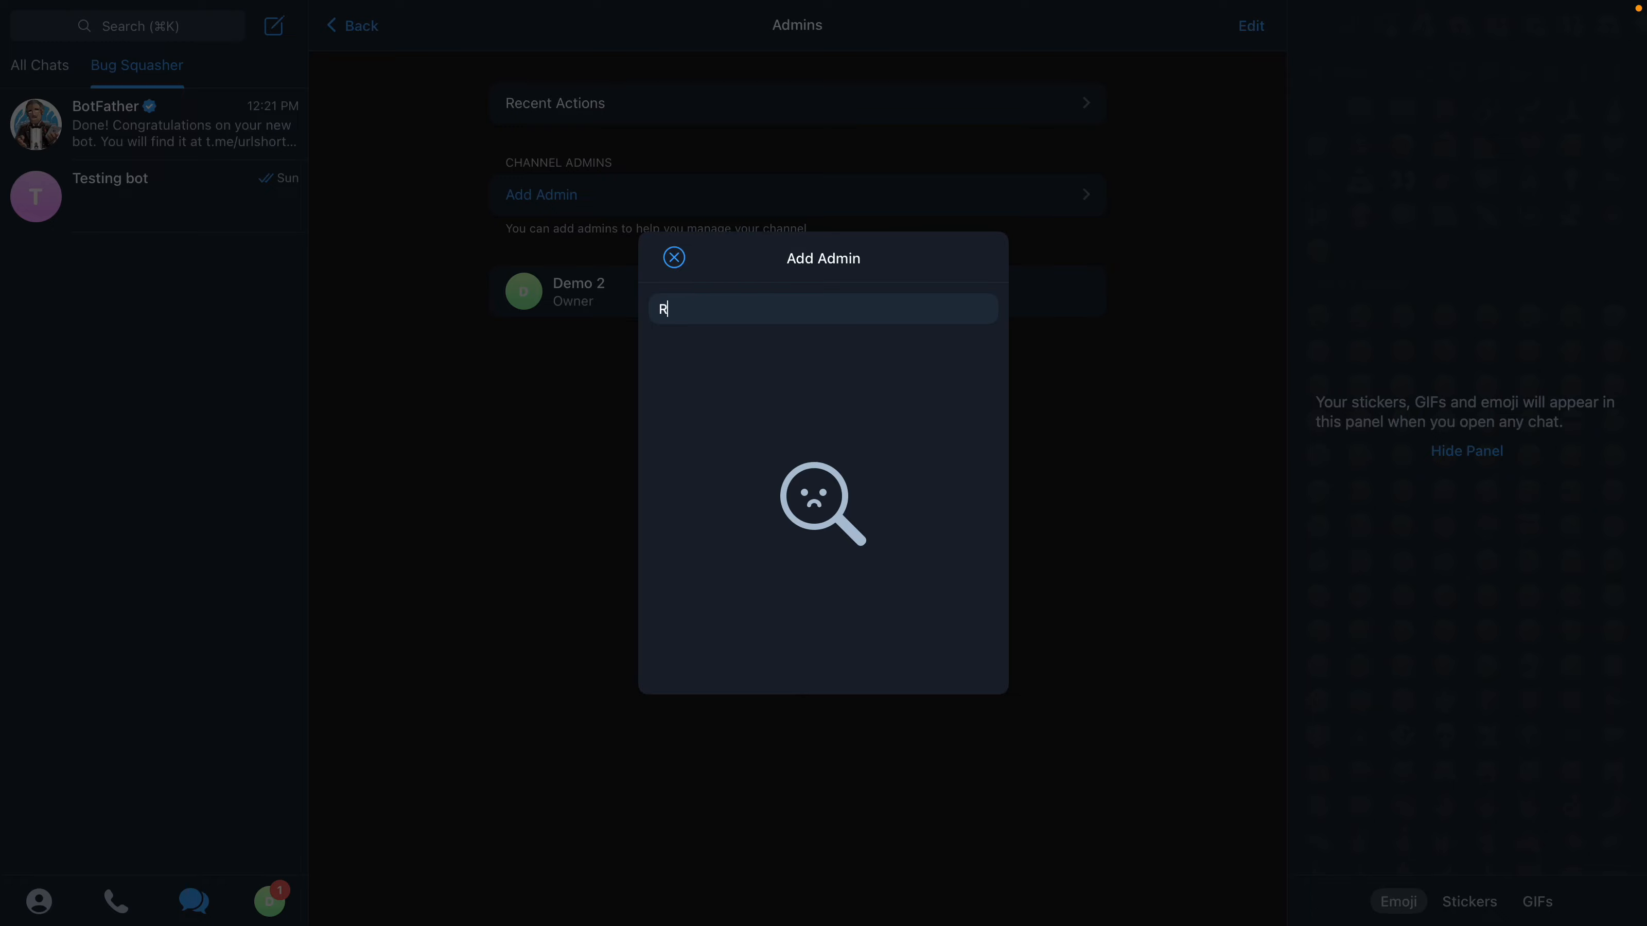
{"action": "left_click", "coordinate": [674, 257]}
{"action": "left_click", "coordinate": [373, 37]}
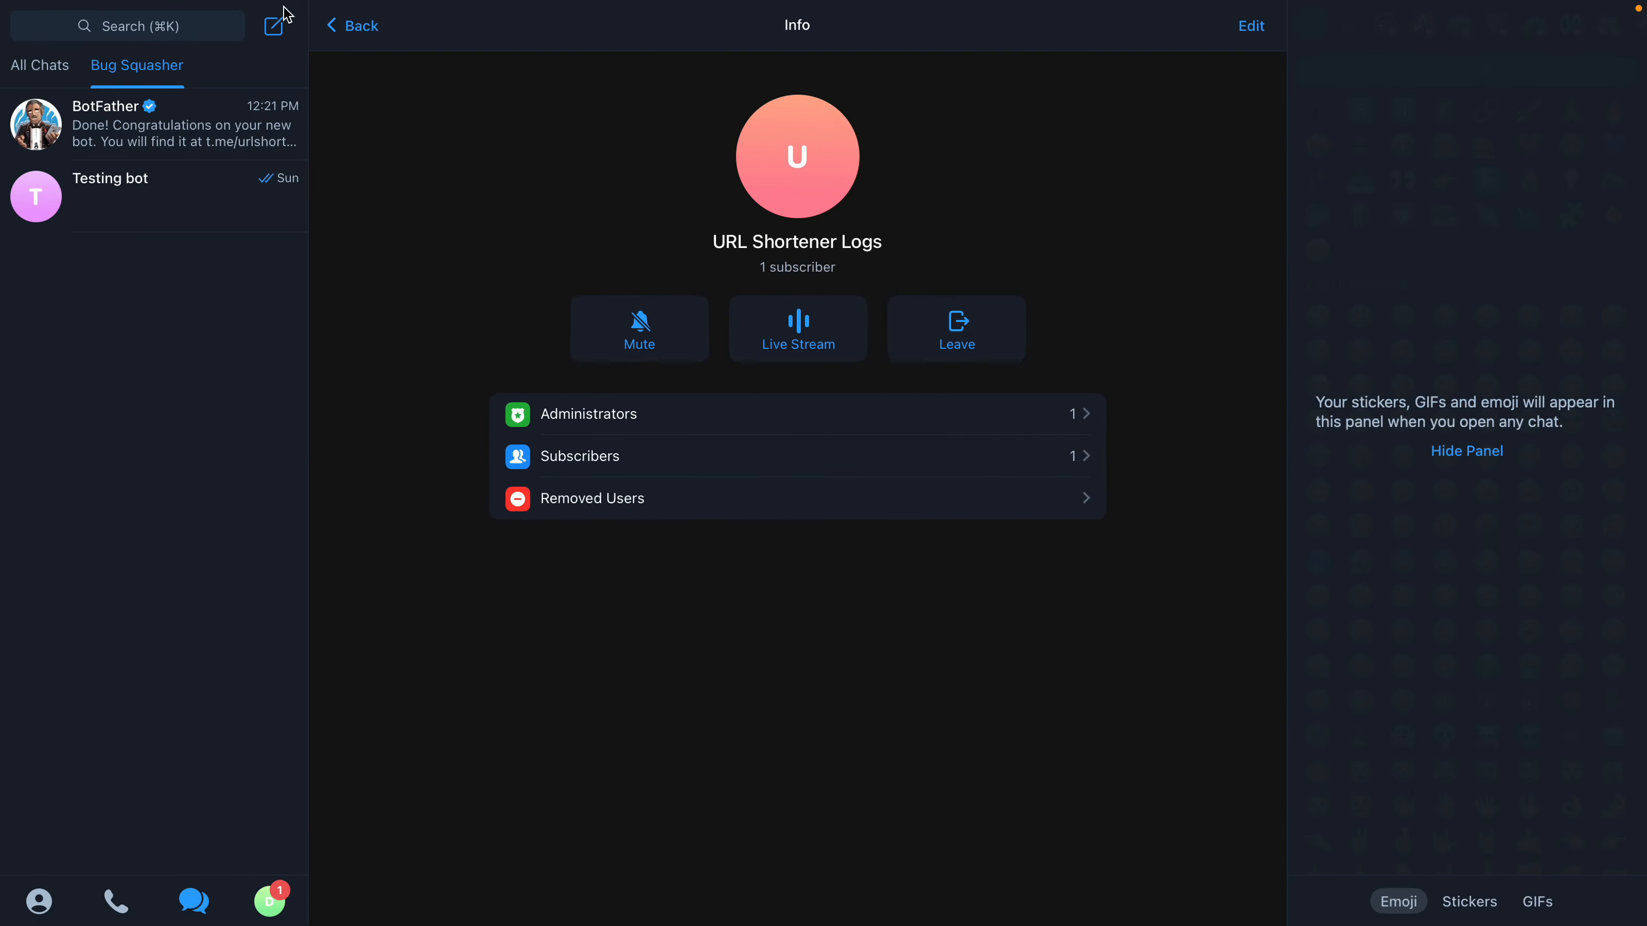
Post the message Test in the URL Shortener Logs channel and forward it to the Rose bot.
{"action": "left_click", "coordinate": [343, 25]}
{"action": "type", "text": "Test"}
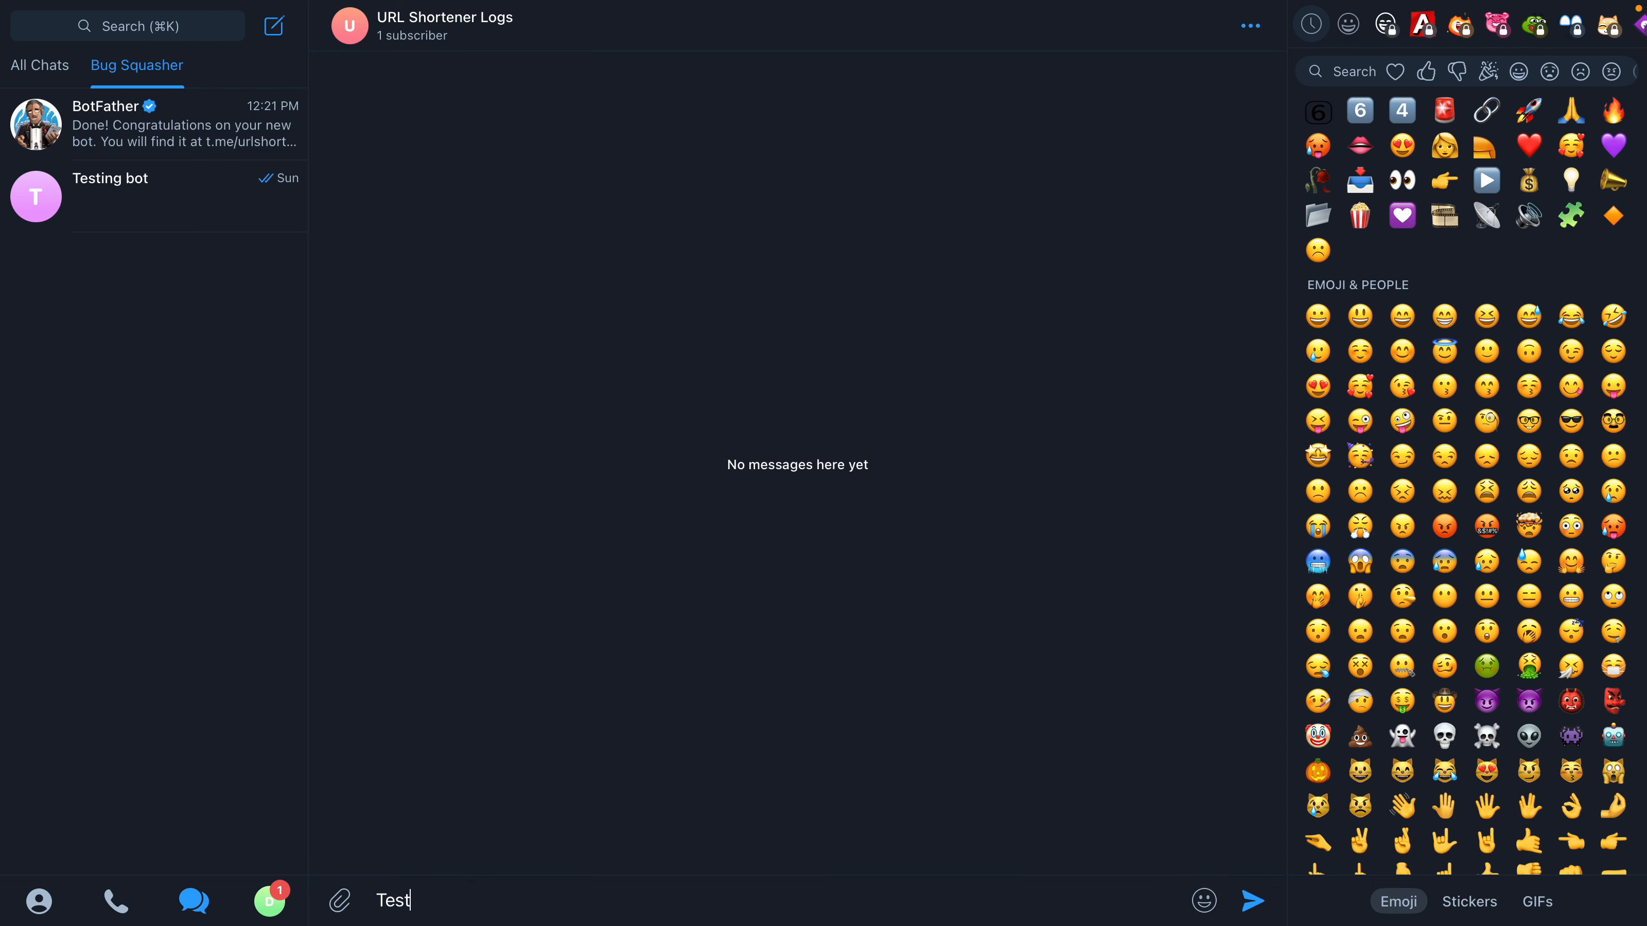
{"action": "key", "text": "Return"}
{"action": "right_click", "coordinate": [429, 839]}
{"action": "mouse_move", "coordinate": [514, 793]}
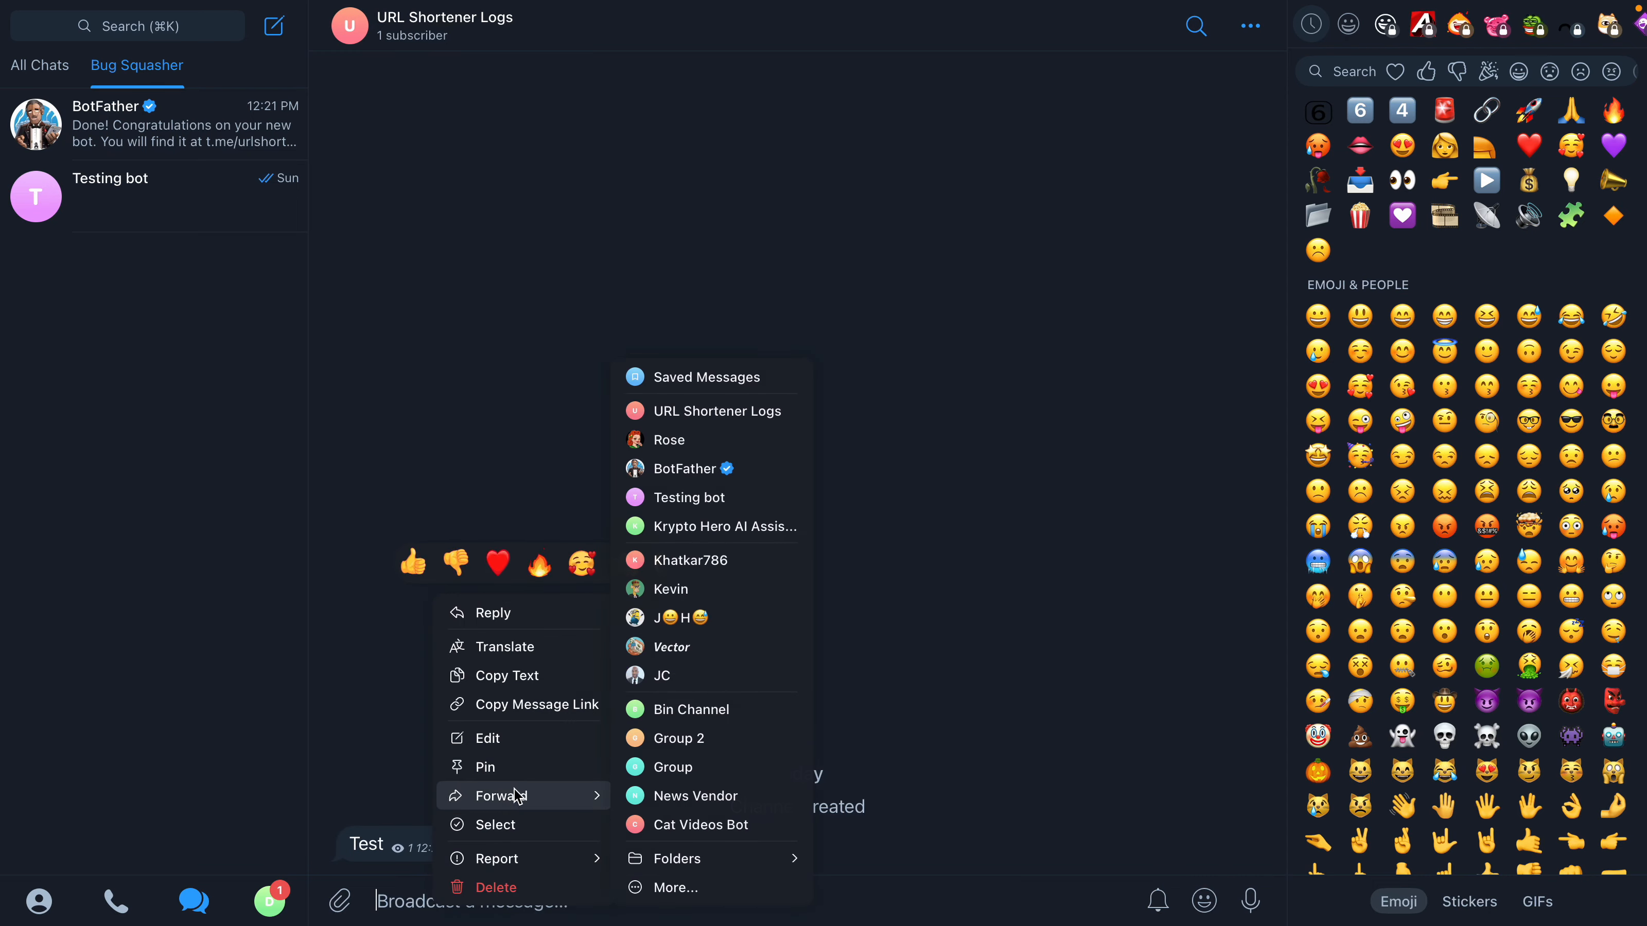
{"action": "left_click", "coordinate": [669, 440]}
{"action": "key", "text": "Return"}
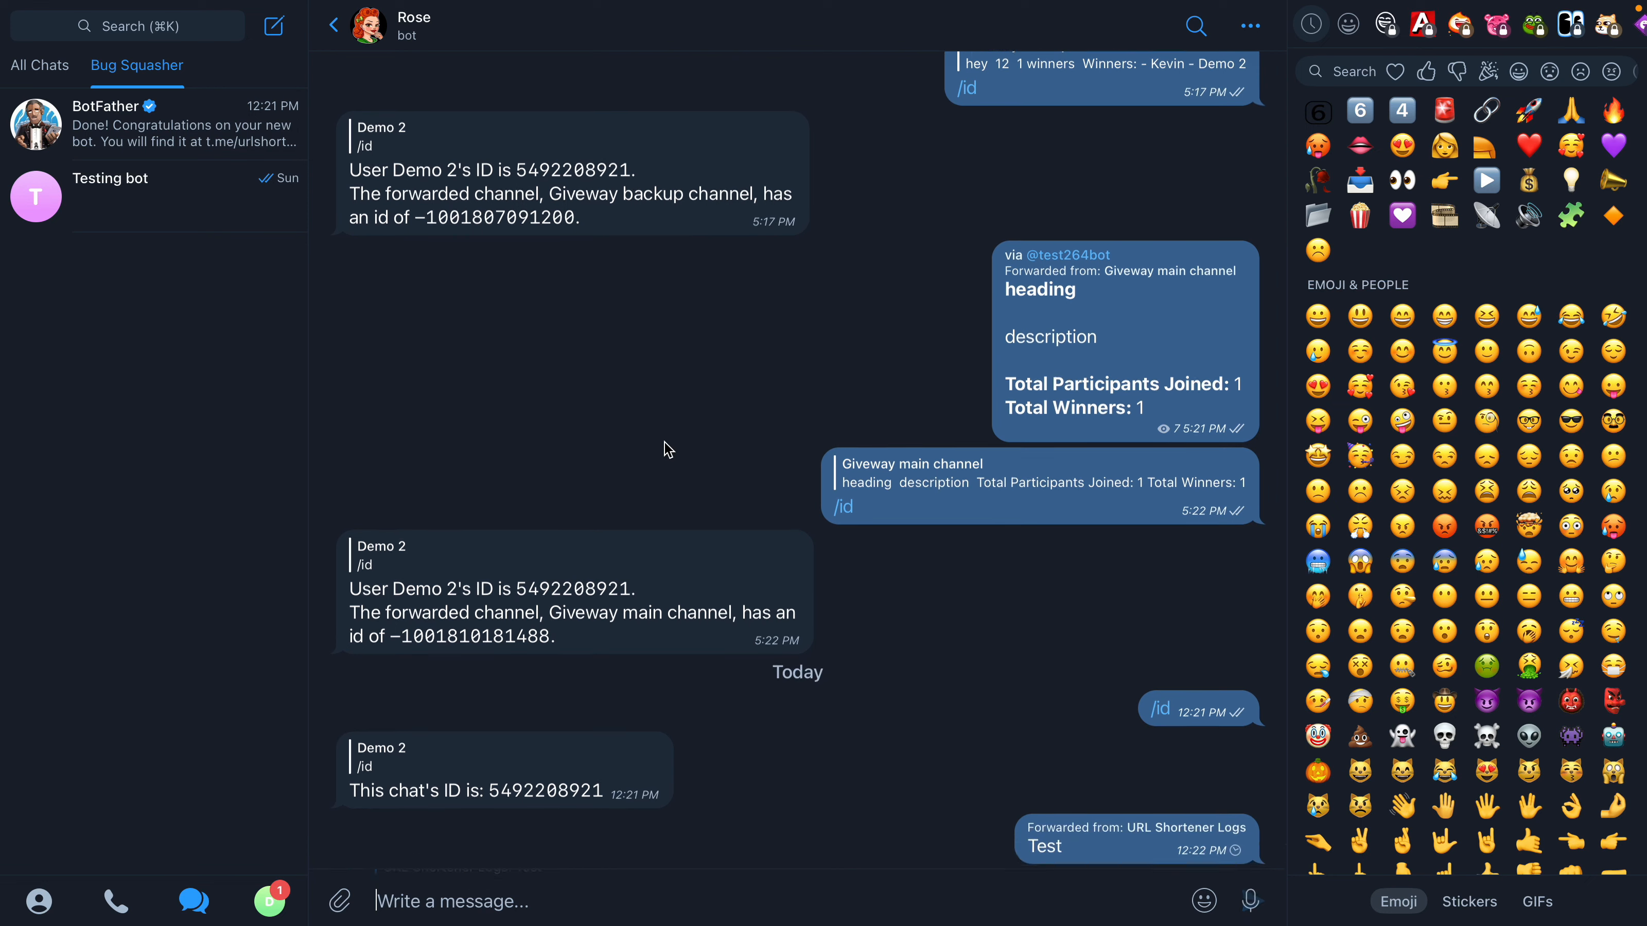
Reply /id to the forwarded Test message and copy the returned channel ID into the LOG_CHANNEL line of Untitled.txt in Firefox.
{"action": "double_click", "coordinate": [1180, 848]}
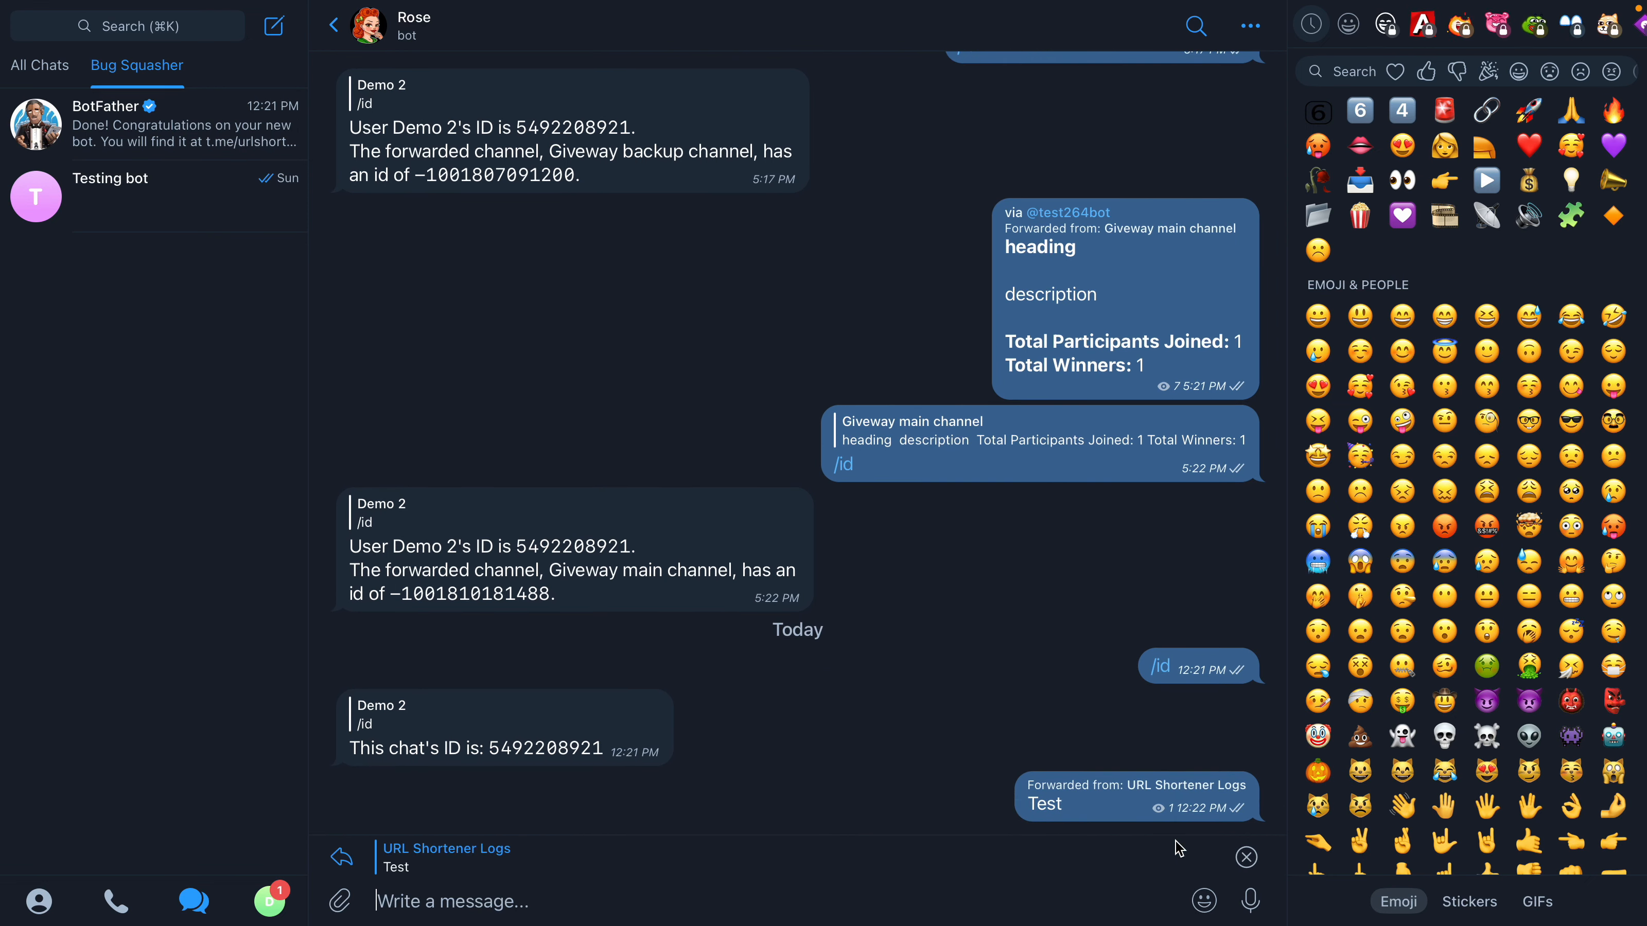
{"action": "type", "text": "/id"}
{"action": "key", "text": "Return"}
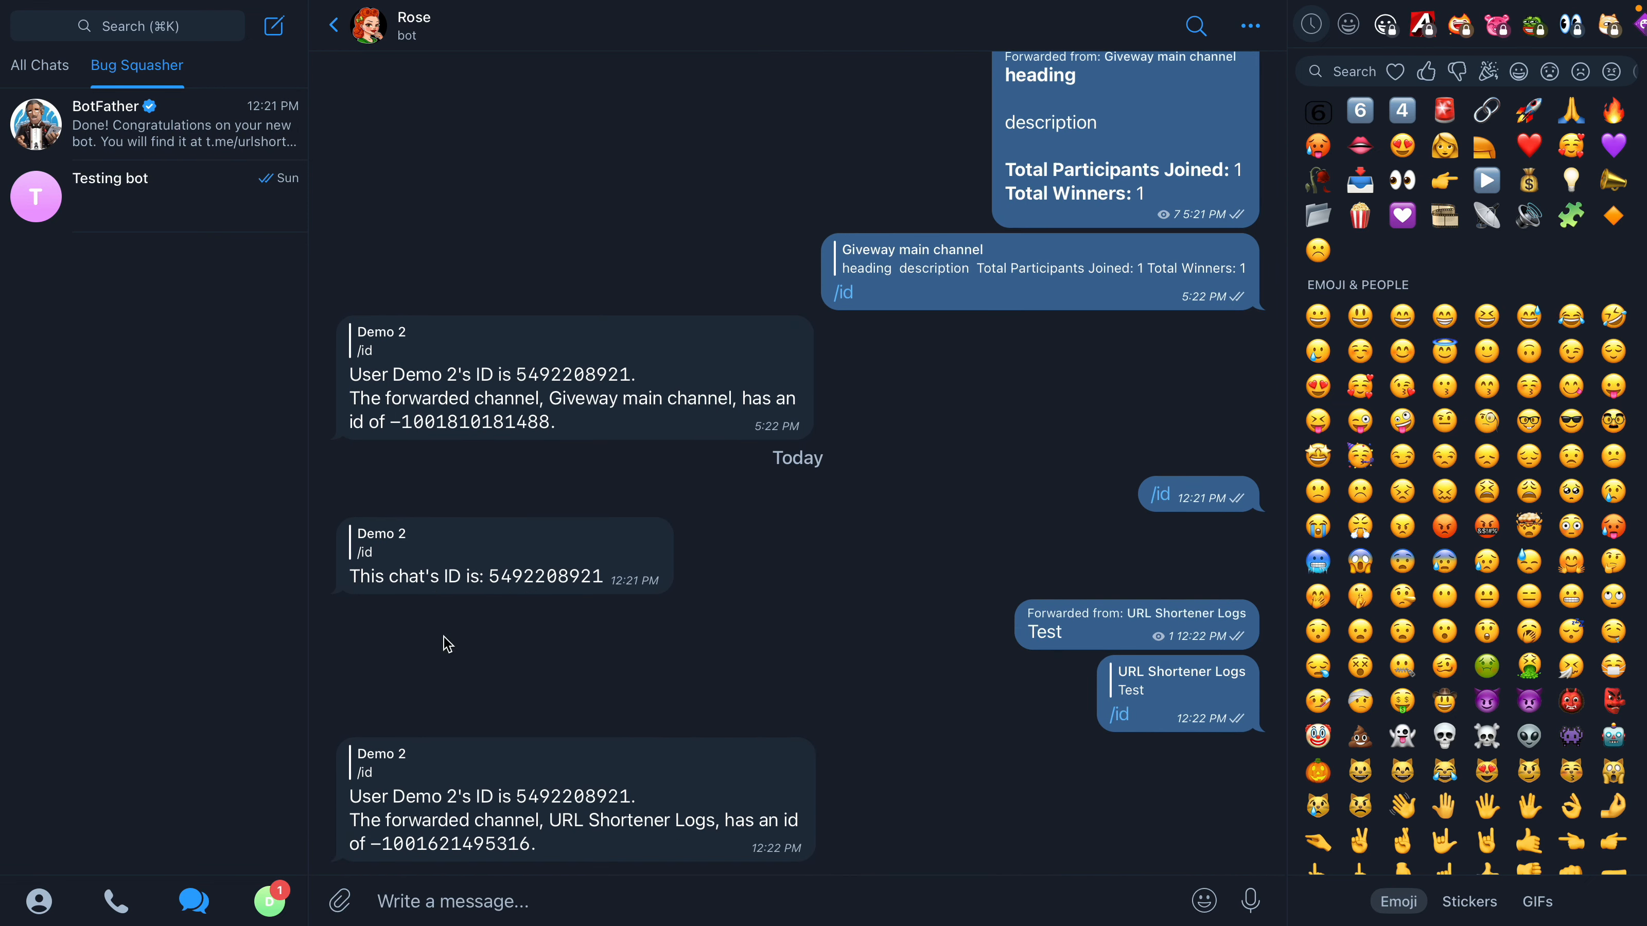
{"action": "left_click", "coordinate": [469, 846]}
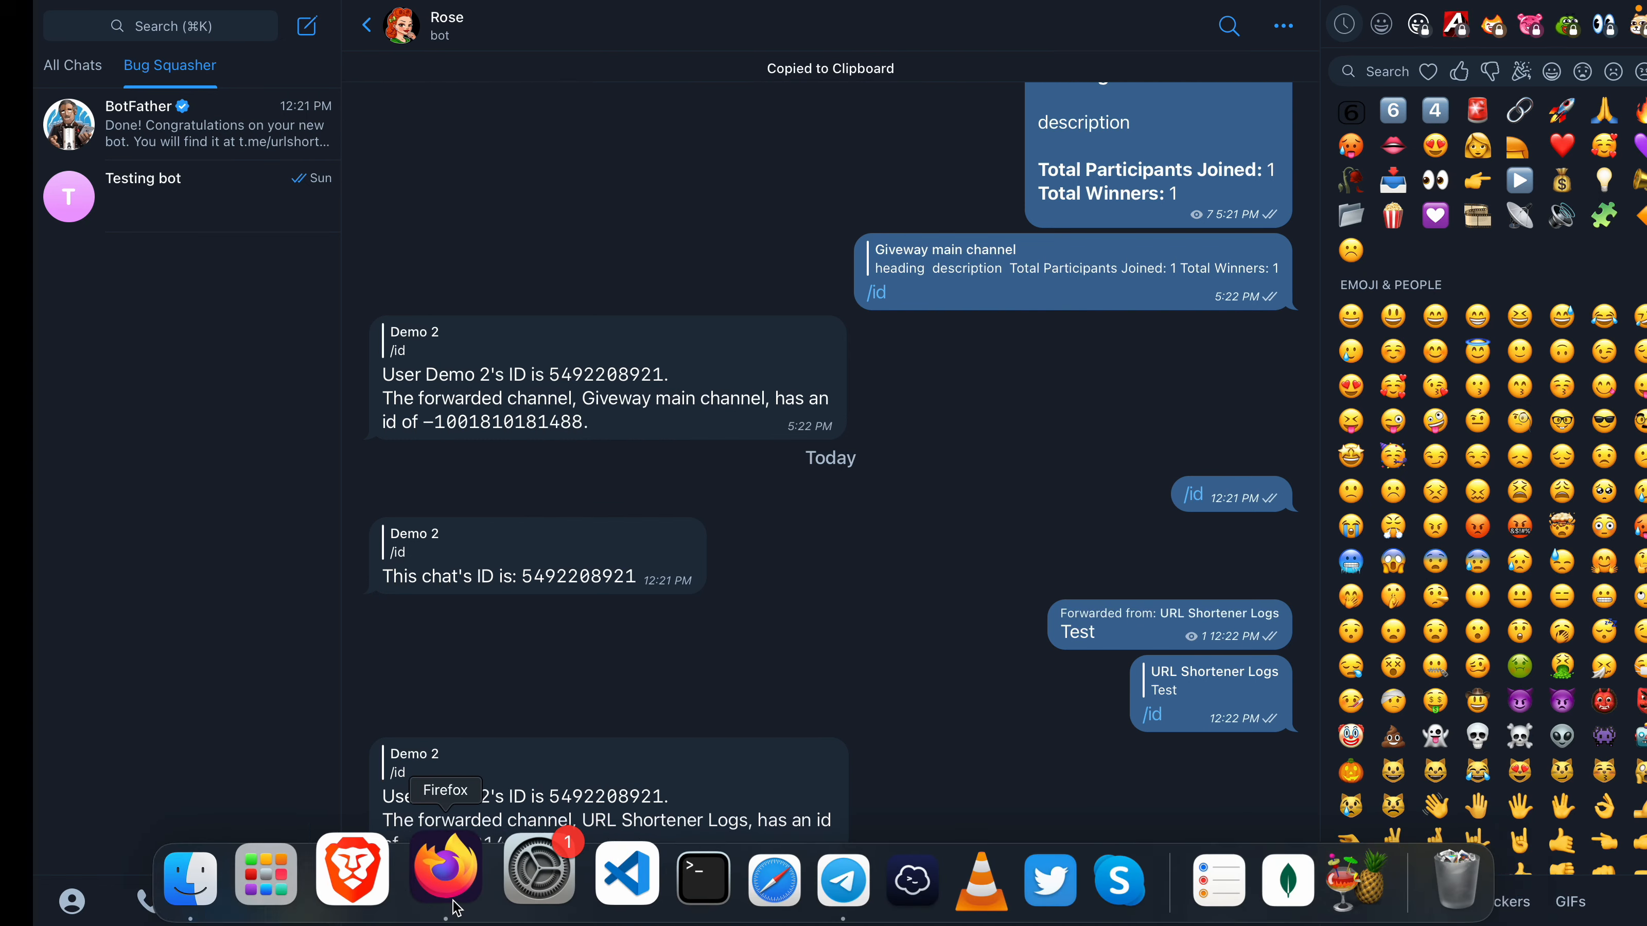
{"action": "left_click", "coordinate": [447, 877]}
{"action": "key", "text": "super+v"}
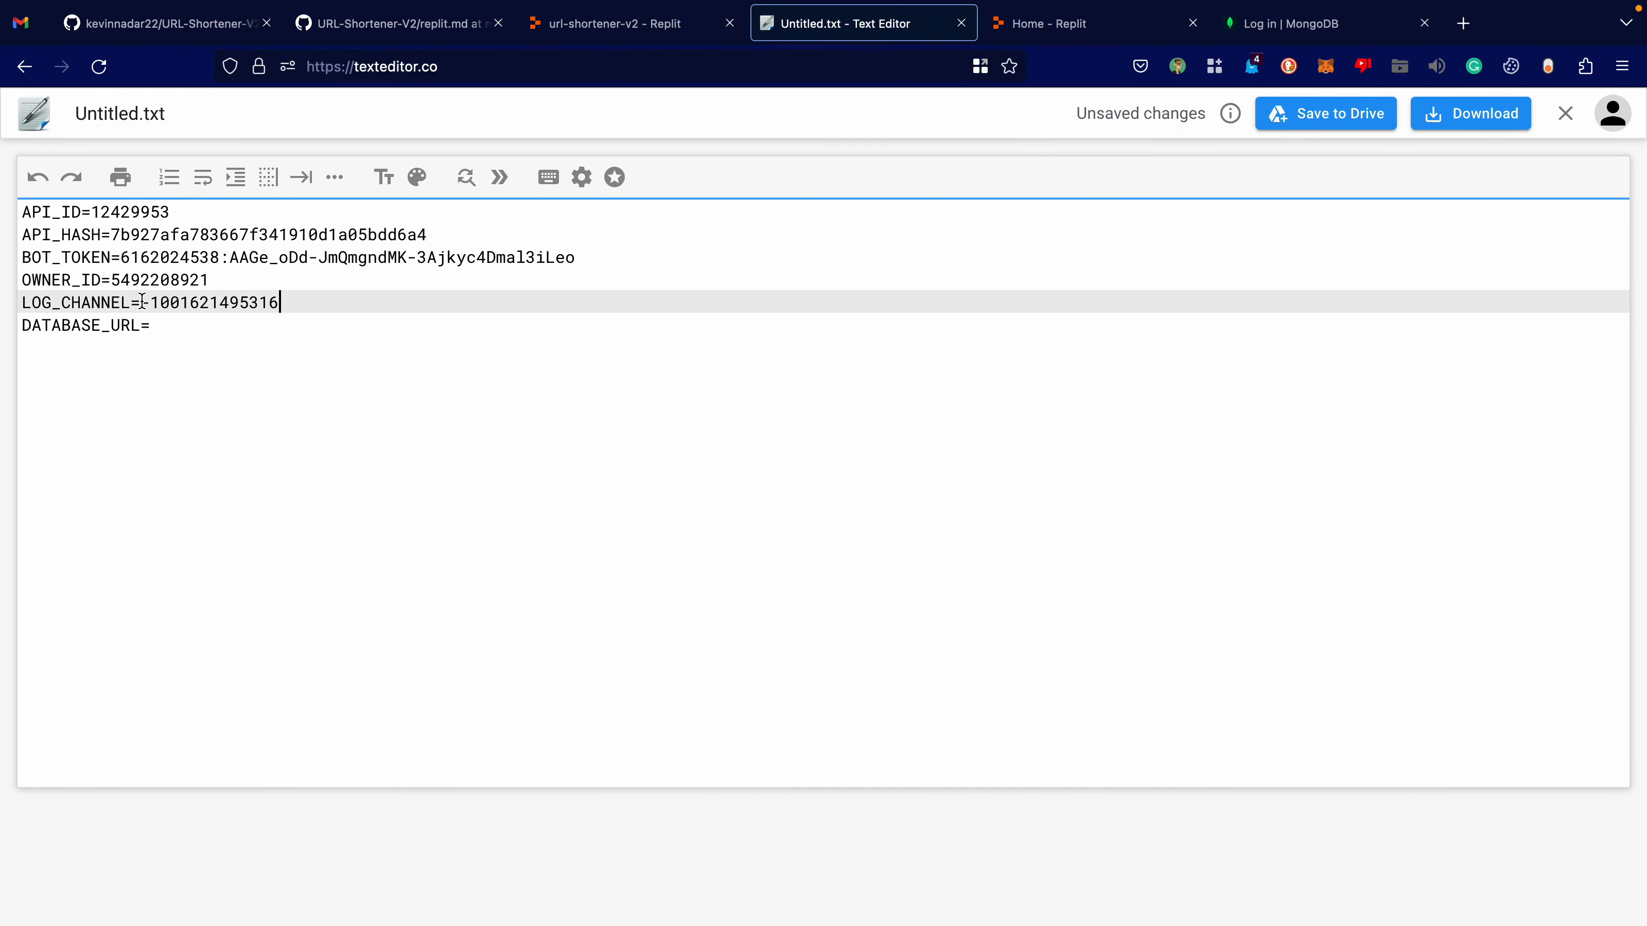
{"action": "left_click_drag", "start_coordinate": [182, 302], "coordinate": [304, 296]}
Put the cursor on the DATABASE_URL line, bring the MongoDB login page beside Untitled.txt and sign in with a Google account.
{"action": "left_click", "coordinate": [279, 324]}
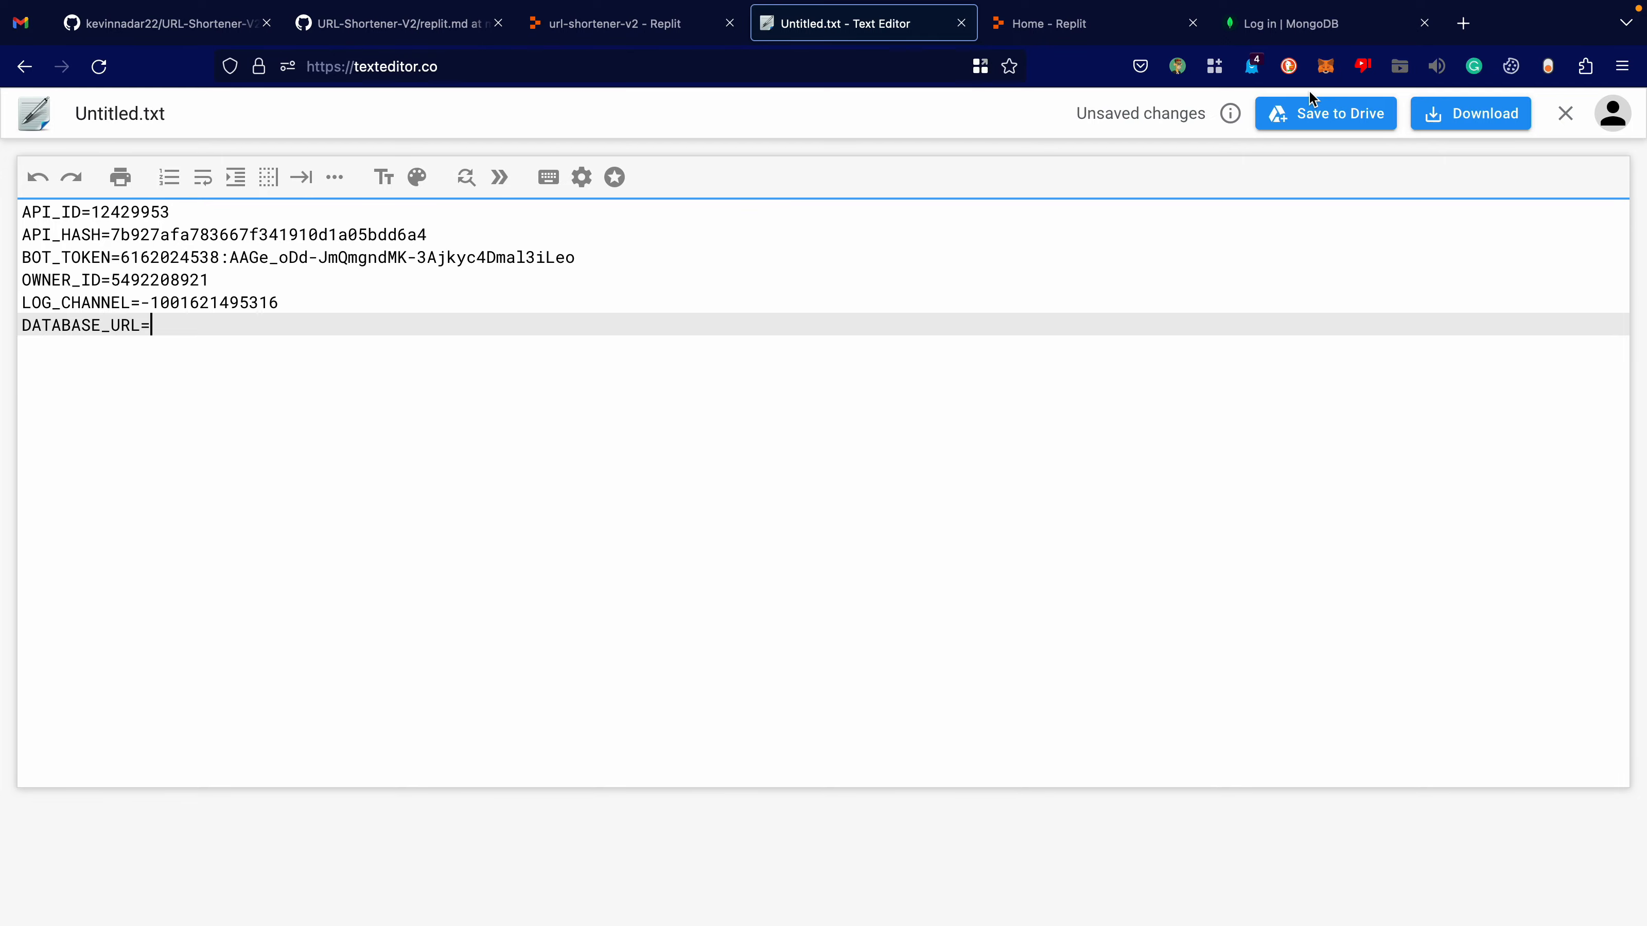
{"action": "left_click_drag", "start_coordinate": [1297, 23], "coordinate": [1070, 25]}
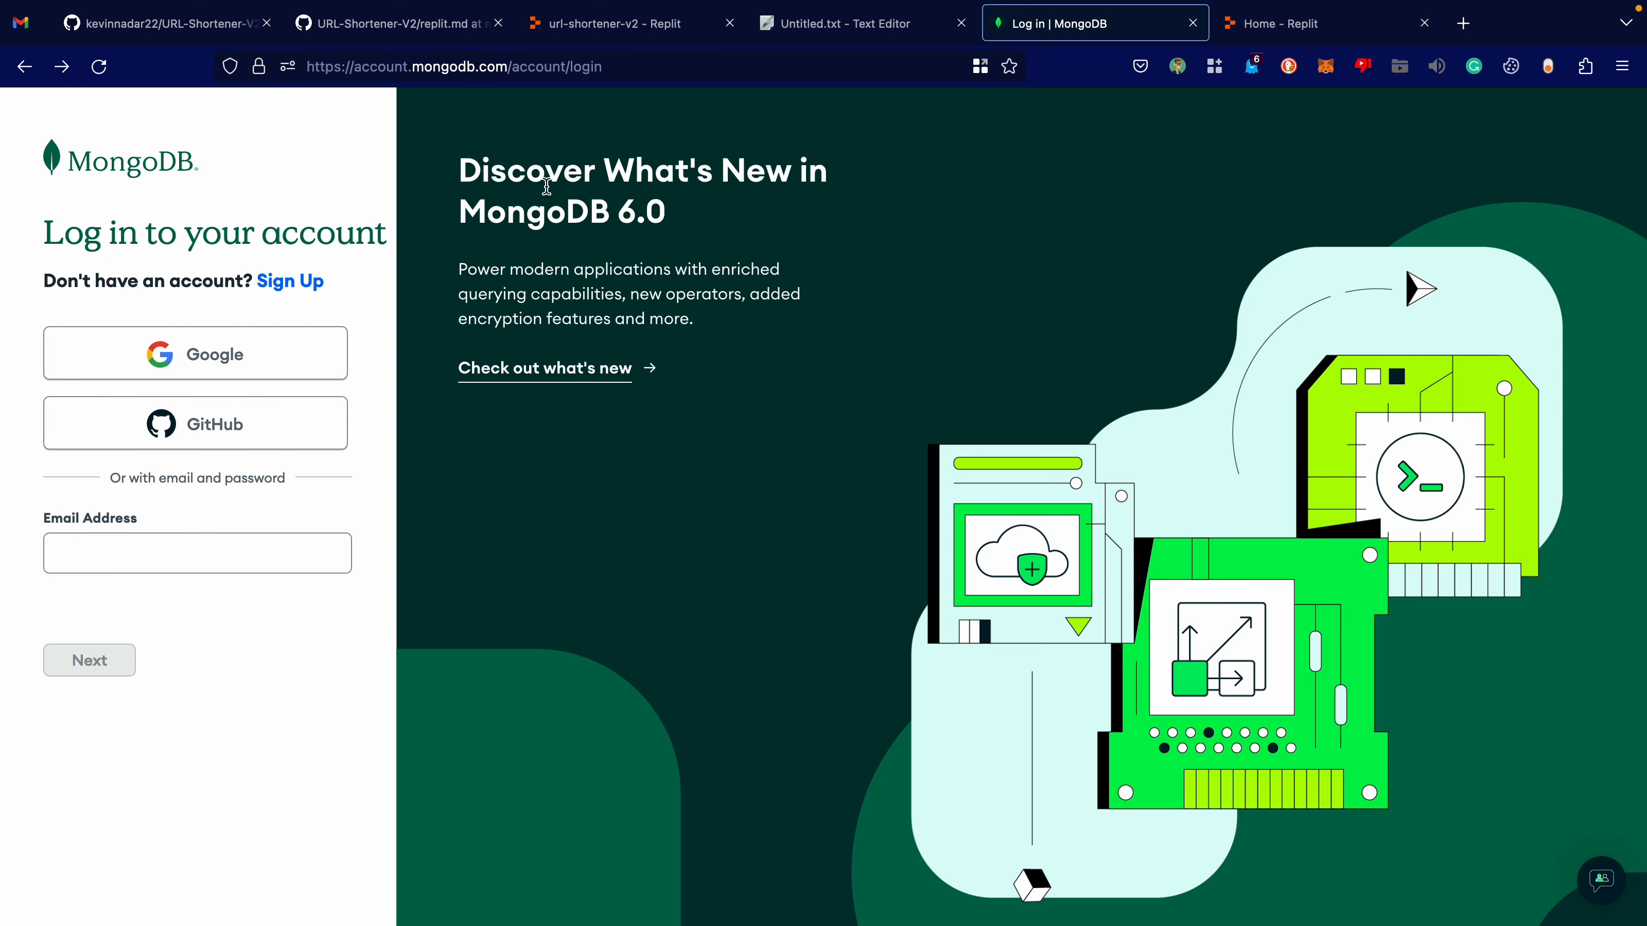
{"action": "left_click", "coordinate": [135, 350]}
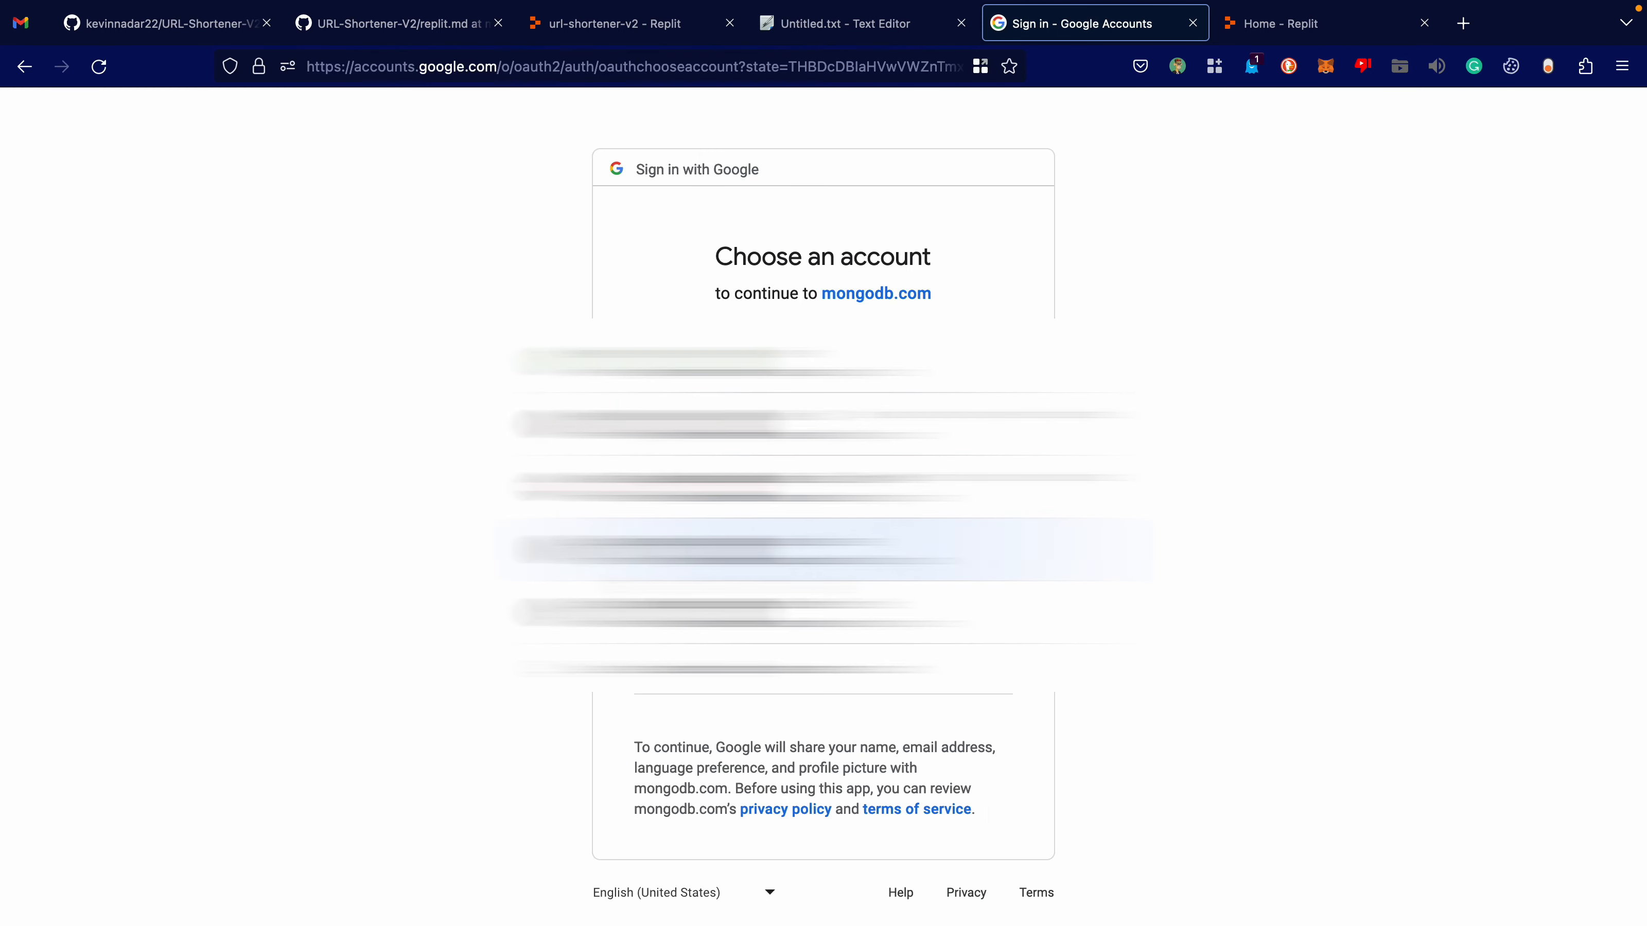
{"action": "left_click", "coordinate": [823, 549]}
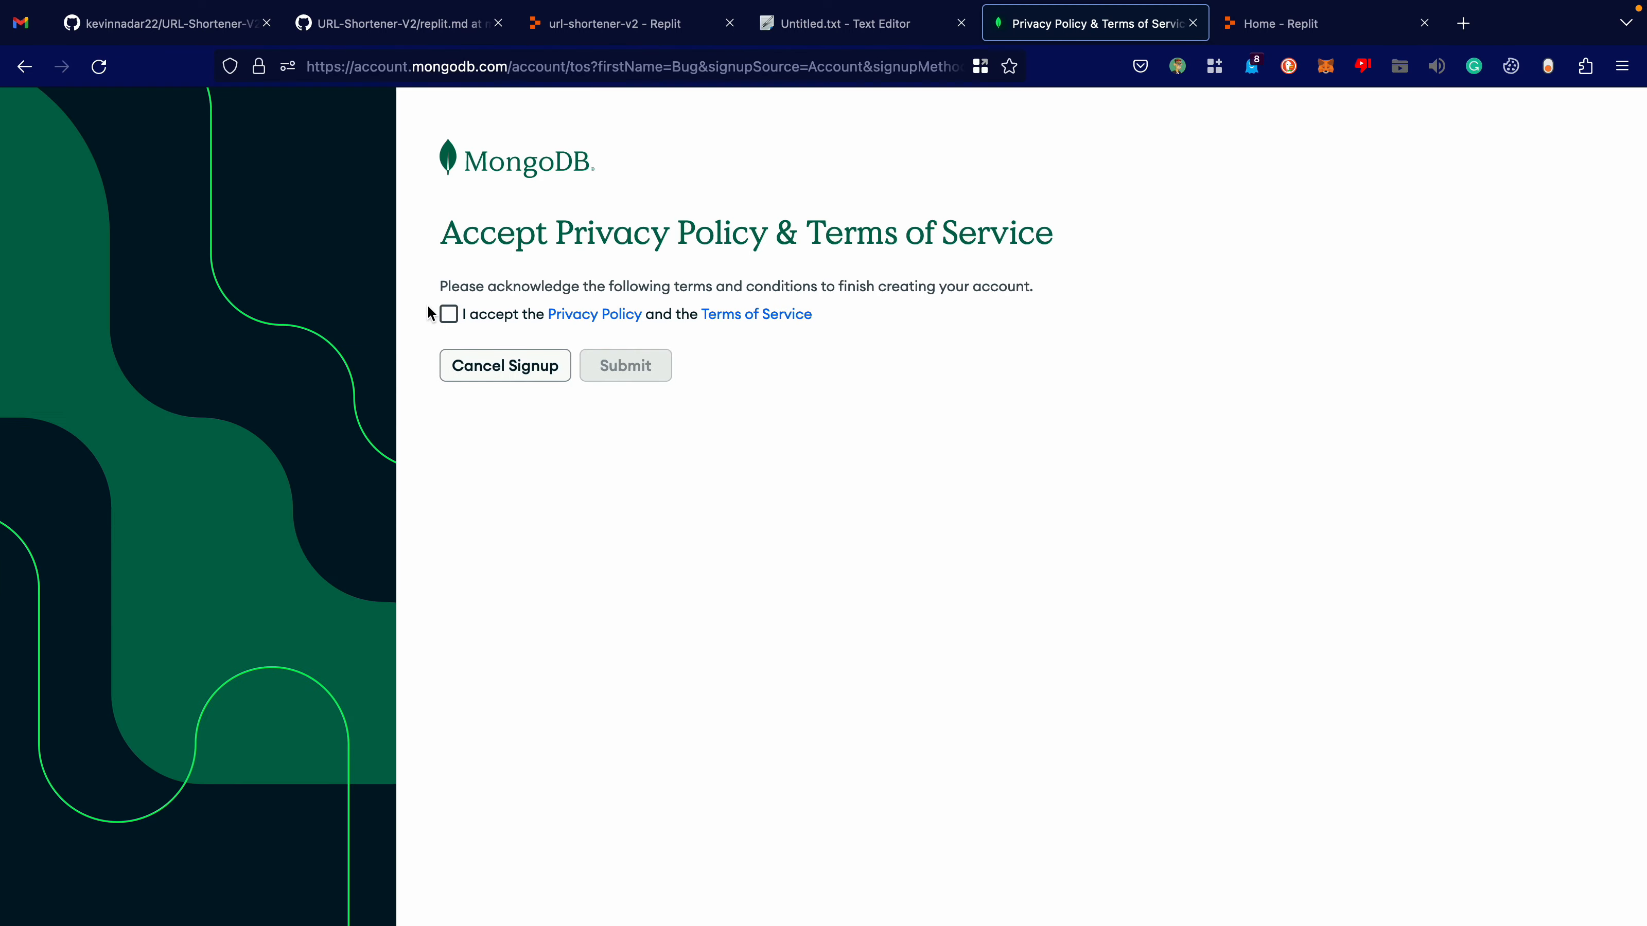
Accept the MongoDB privacy policy and terms of service, and choose Build a new application as the Atlas goal.
{"action": "left_click", "coordinate": [448, 313]}
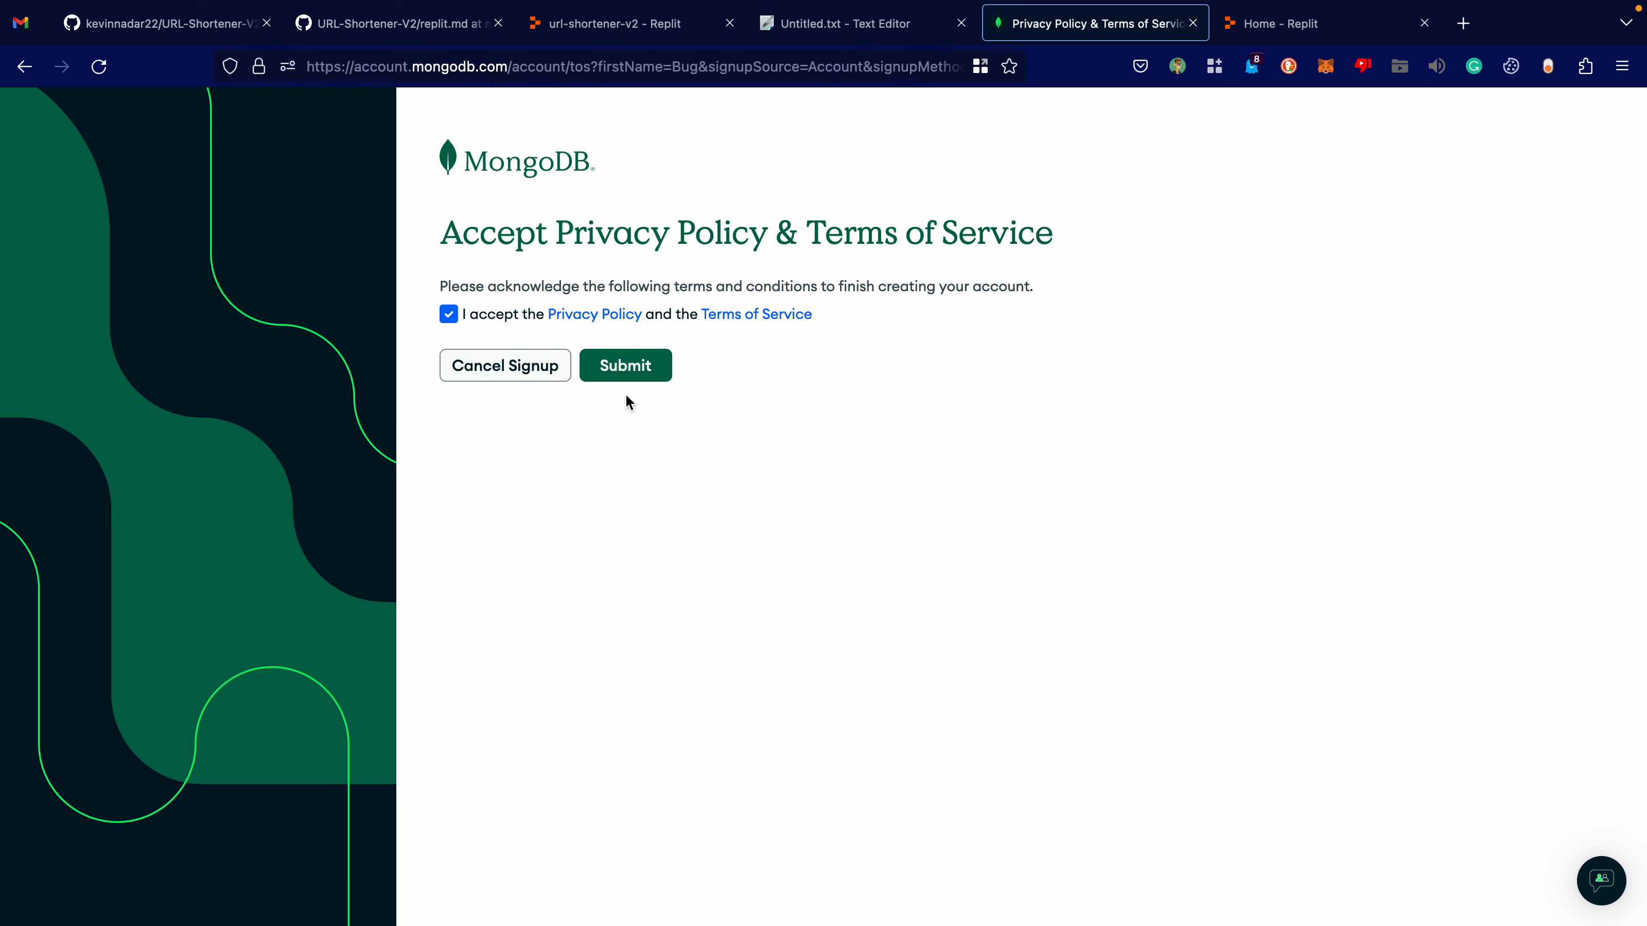
{"action": "left_click", "coordinate": [625, 369]}
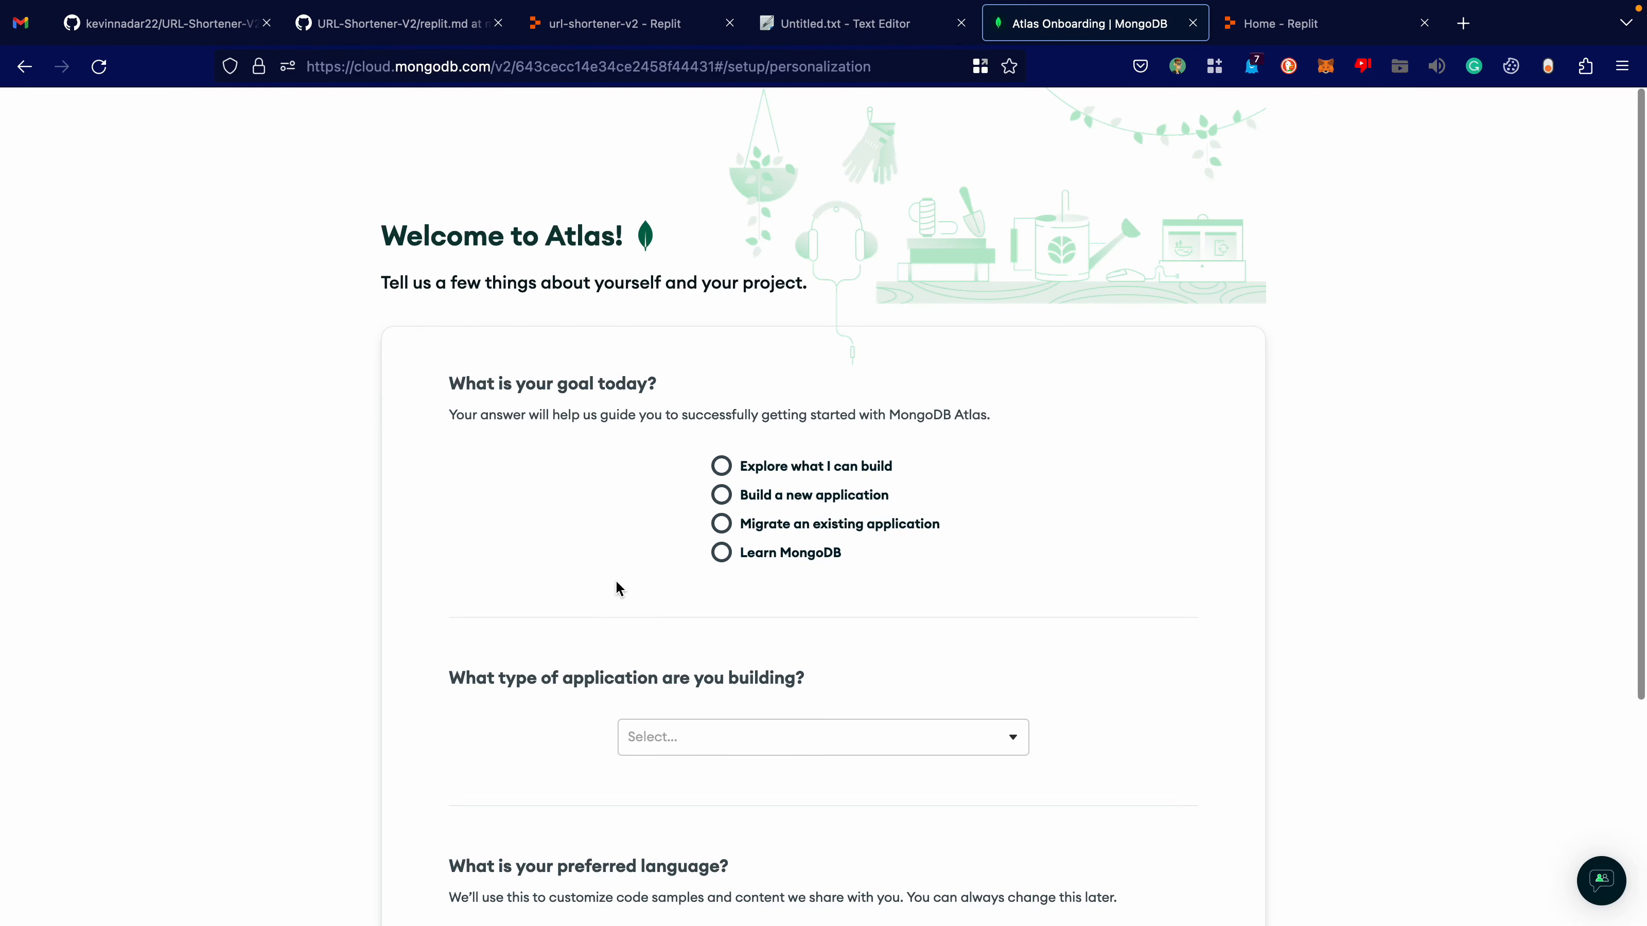
{"action": "left_click", "coordinate": [721, 466]}
{"action": "scroll", "coordinate": [504, 543], "scroll_direction": "down", "scroll_amount": 3}
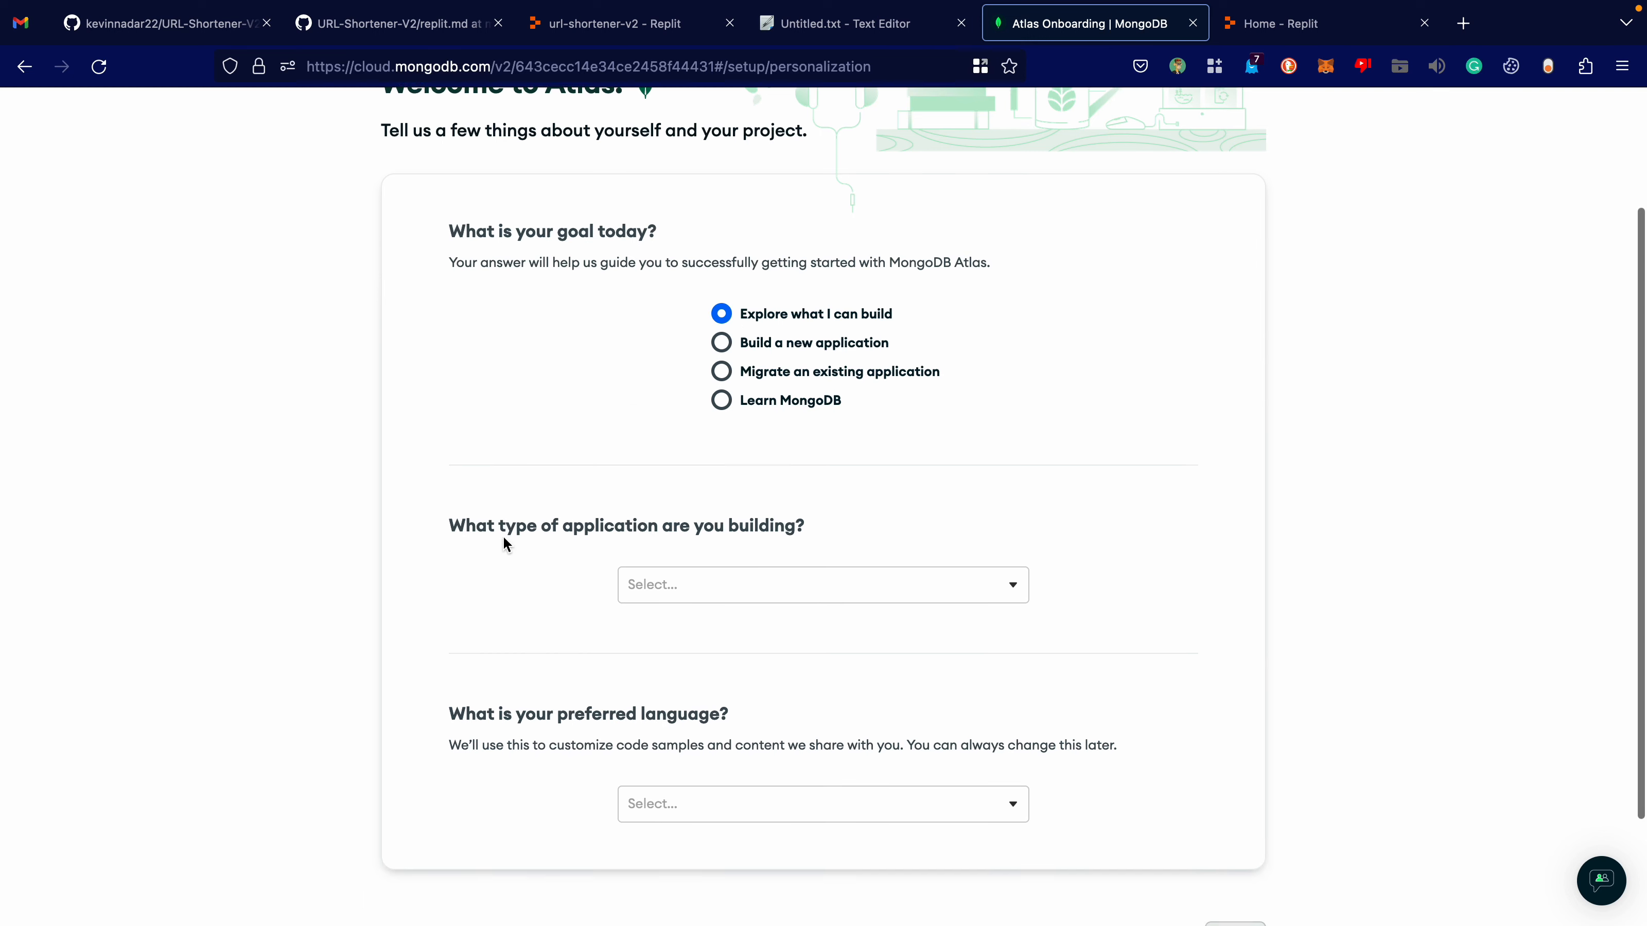
{"action": "left_click", "coordinate": [721, 336]}
Set the application type to Real-Time Messaging, choose a preferred language and finish the Atlas onboarding form.
{"action": "scroll", "coordinate": [610, 452], "scroll_direction": "down", "scroll_amount": 2}
{"action": "left_click", "coordinate": [672, 464]}
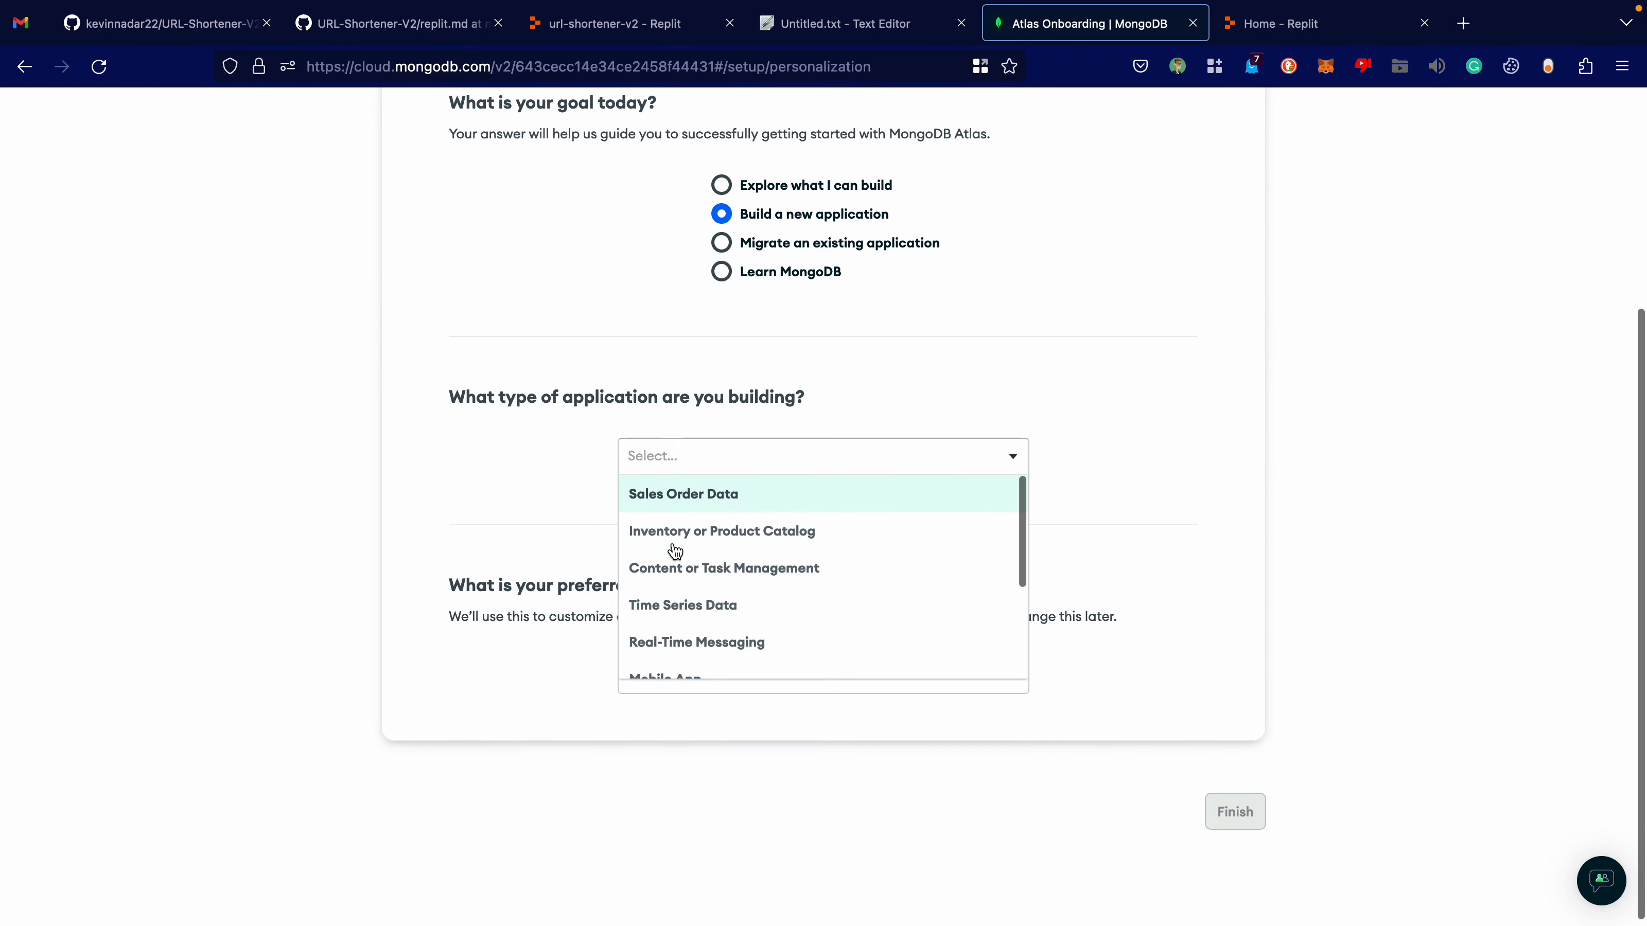
{"action": "scroll", "coordinate": [694, 571], "scroll_direction": "down", "scroll_amount": 3}
{"action": "left_click", "coordinate": [699, 529]}
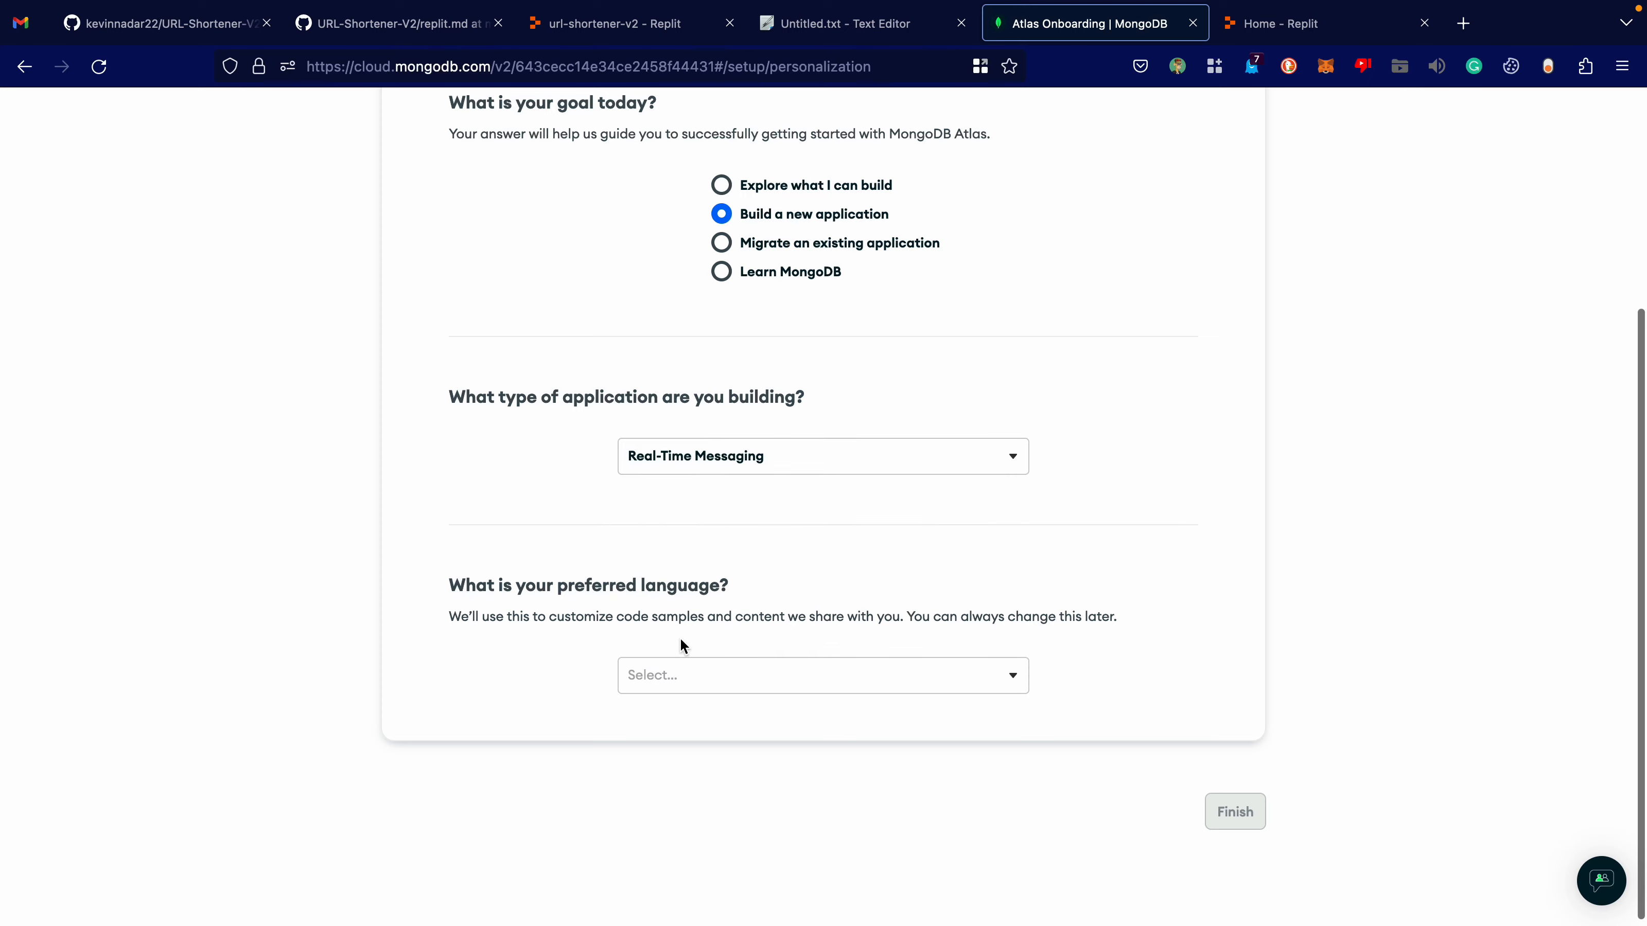
{"action": "left_click", "coordinate": [679, 676]}
{"action": "left_click", "coordinate": [678, 751]}
{"action": "left_click", "coordinate": [1242, 818]}
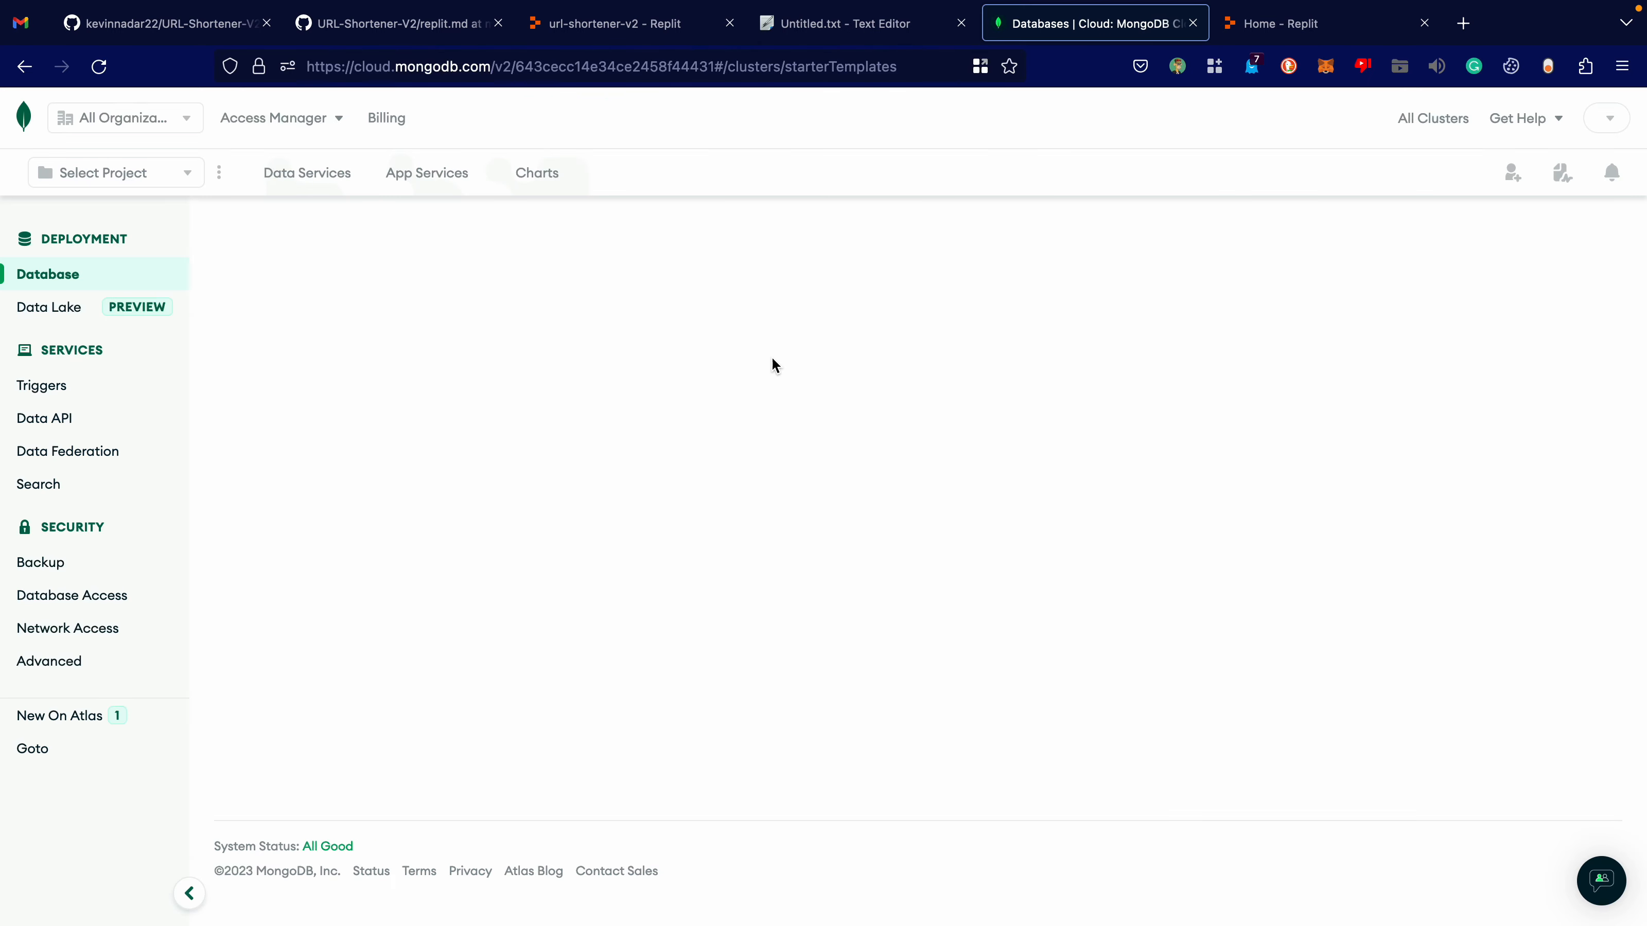
Create a free M0 database cluster with AWS as the provider.
{"action": "scroll", "coordinate": [371, 435], "scroll_direction": "down", "scroll_amount": 2}
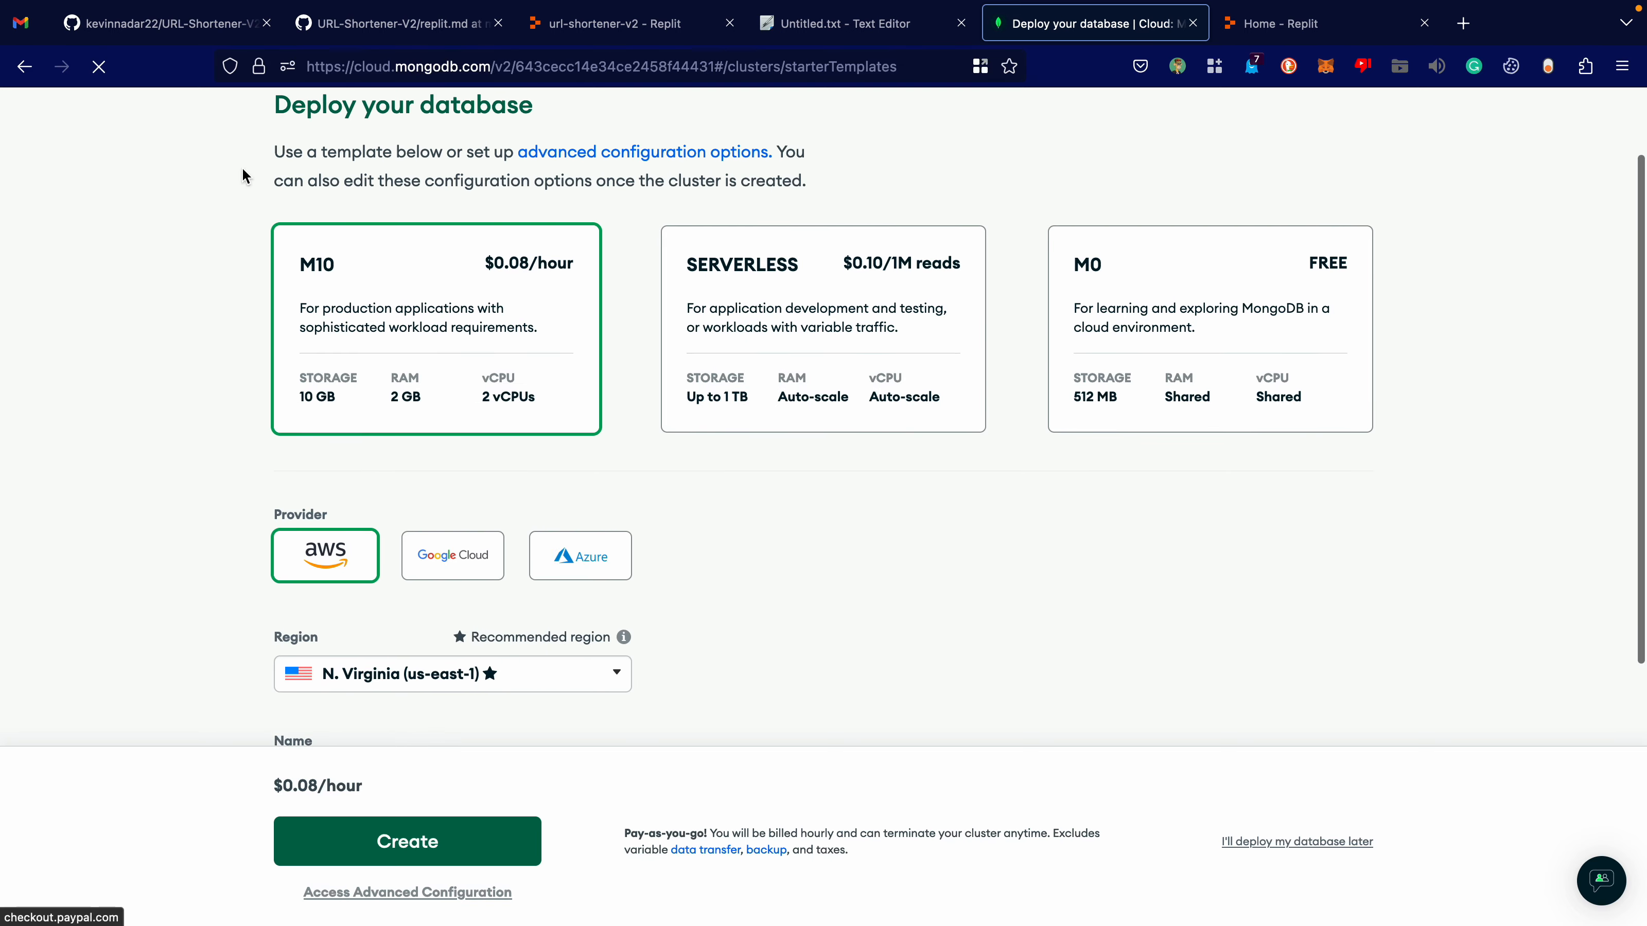
{"action": "left_click", "coordinate": [1260, 313]}
{"action": "scroll", "coordinate": [574, 516], "scroll_direction": "down", "scroll_amount": 3}
{"action": "scroll", "coordinate": [575, 511], "scroll_direction": "up", "scroll_amount": 2}
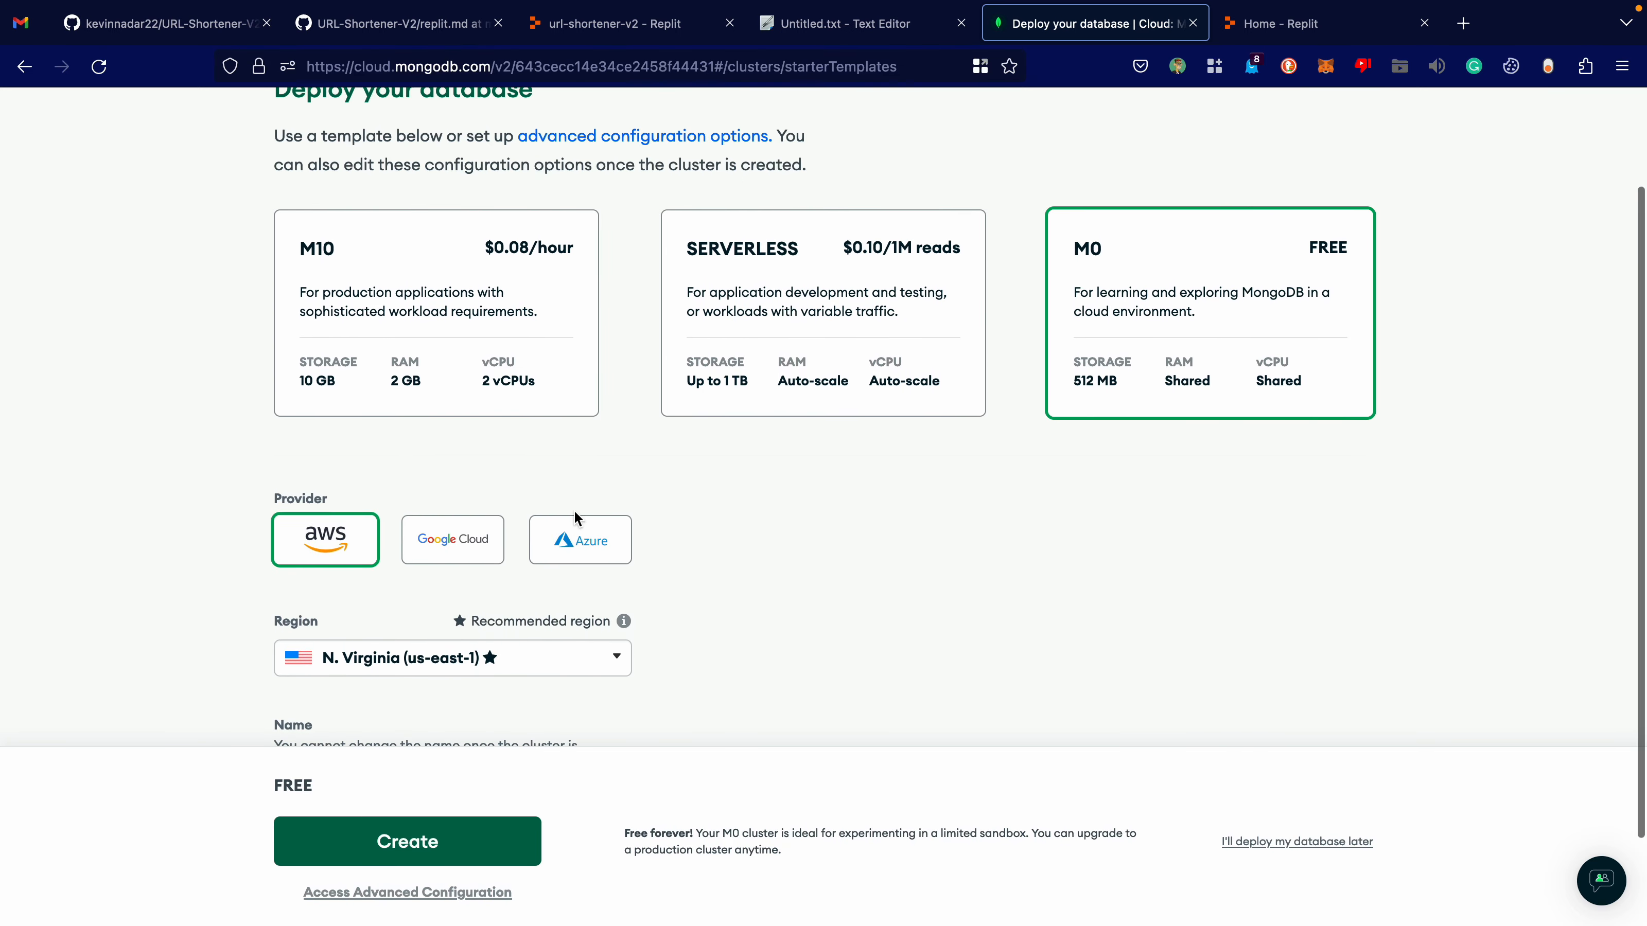
{"action": "scroll", "coordinate": [575, 511], "scroll_direction": "down", "scroll_amount": 2}
{"action": "left_click", "coordinate": [392, 863]}
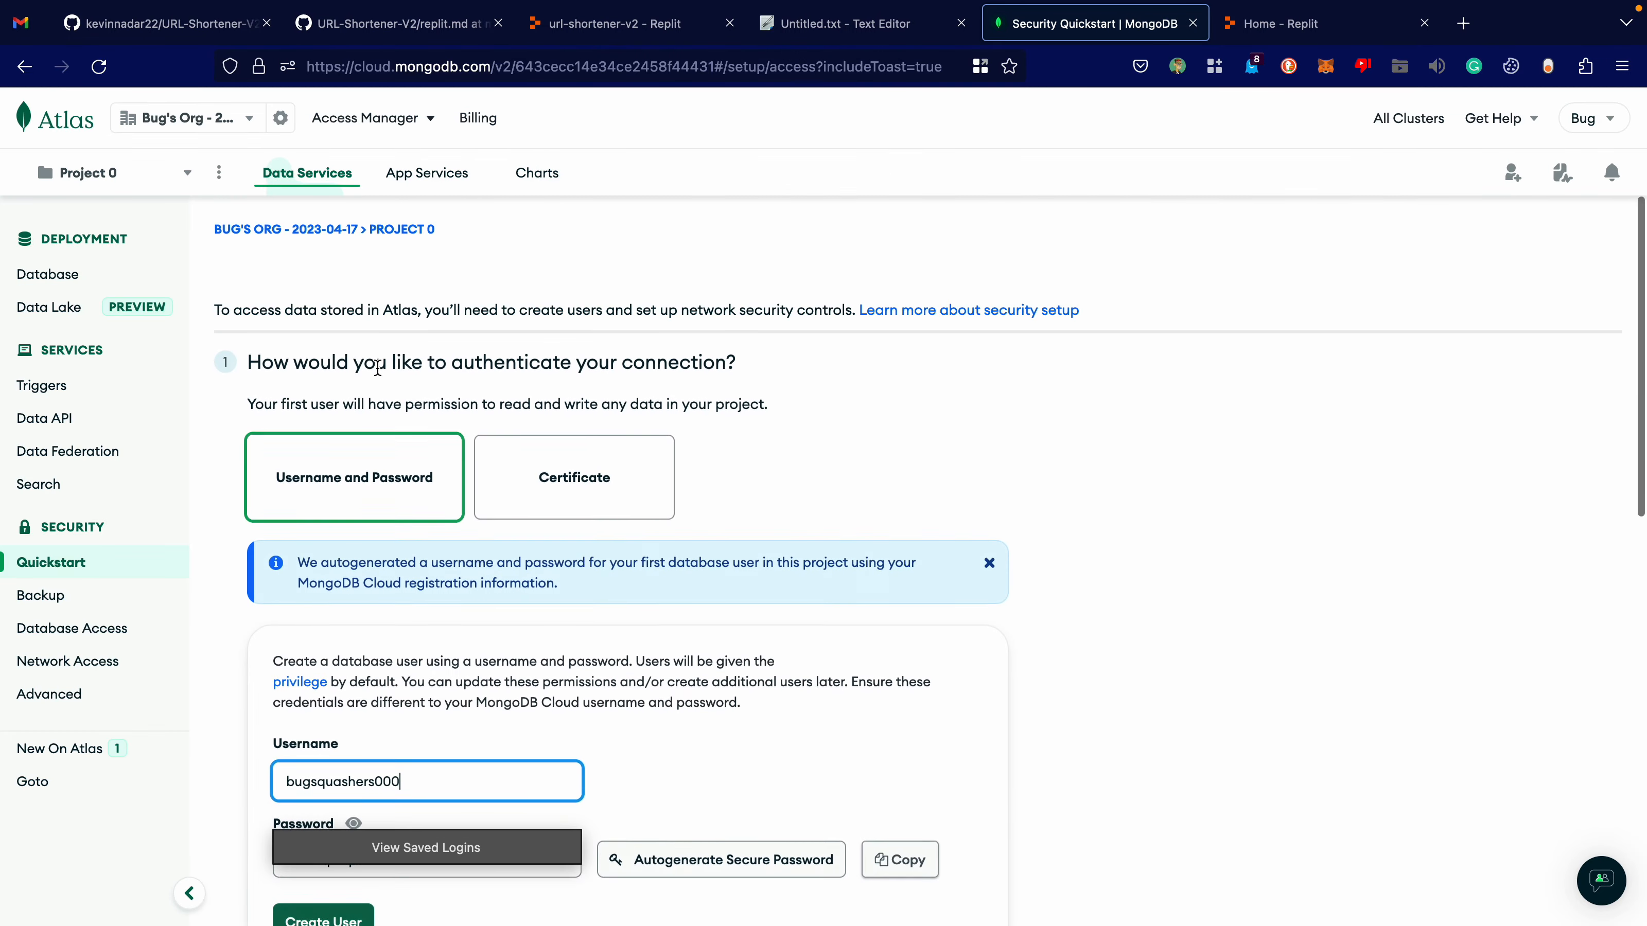
Set the new database user's username to admin under username and password authentication.
{"action": "scroll", "coordinate": [558, 519], "scroll_direction": "down", "scroll_amount": 3}
{"action": "scroll", "coordinate": [512, 513], "scroll_direction": "up", "scroll_amount": 3}
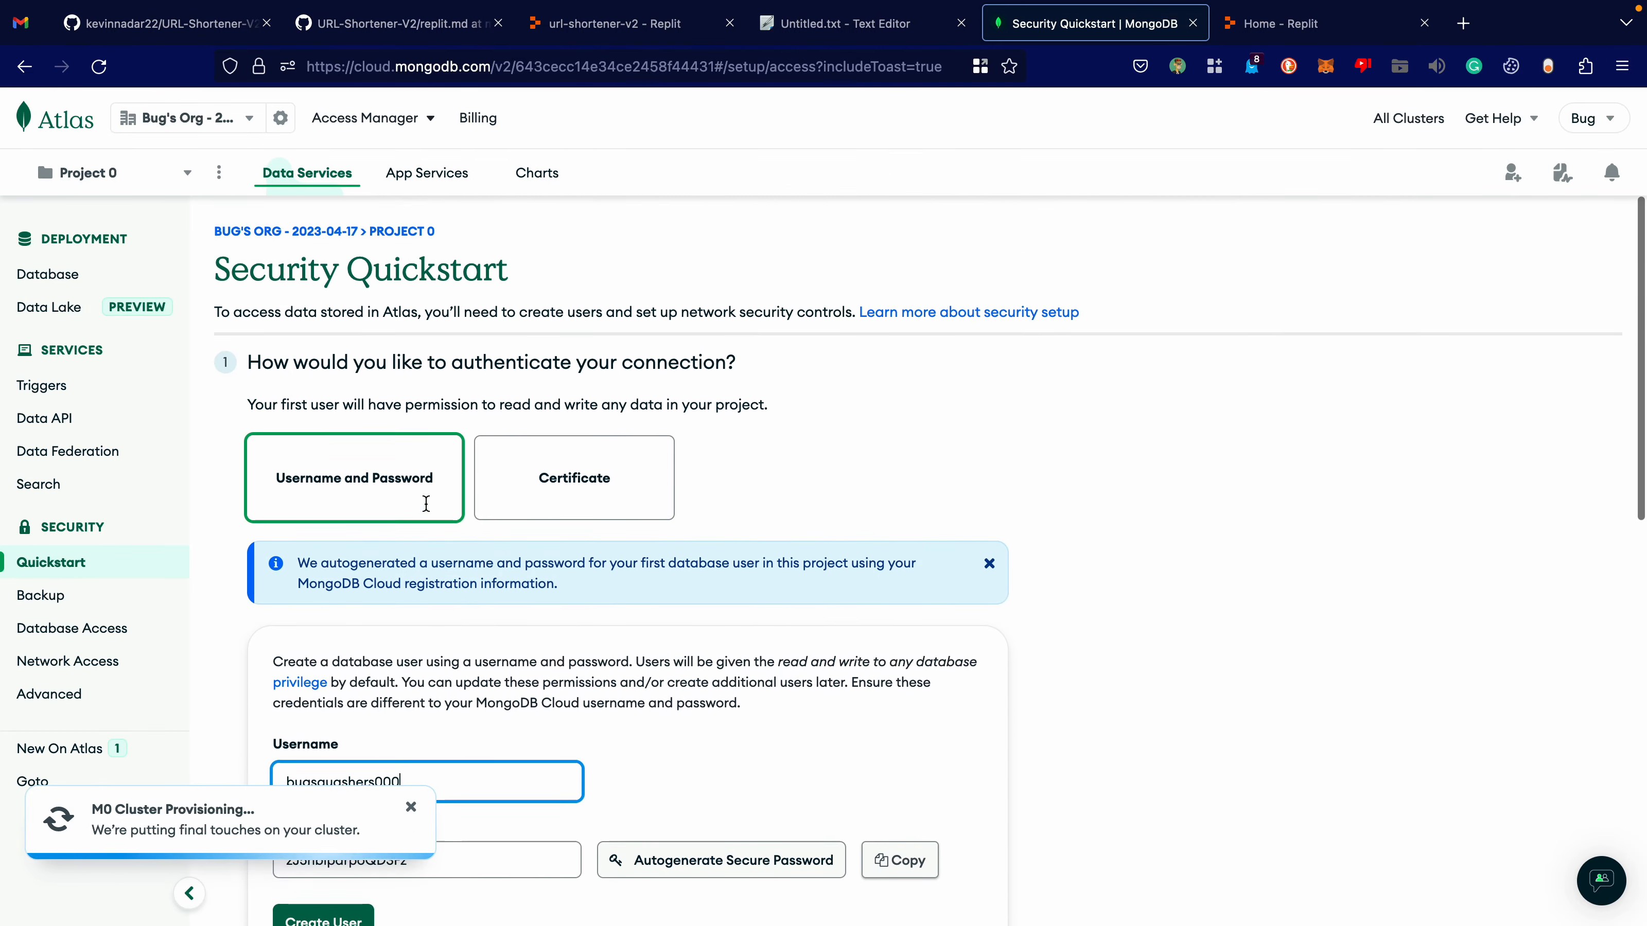
{"action": "scroll", "coordinate": [430, 512], "scroll_direction": "down", "scroll_amount": 6}
{"action": "scroll", "coordinate": [445, 511], "scroll_direction": "up", "scroll_amount": 2}
{"action": "double_click", "coordinate": [389, 456]}
{"action": "scroll", "coordinate": [530, 413], "scroll_direction": "up", "scroll_amount": 1}
{"action": "scroll", "coordinate": [531, 412], "scroll_direction": "up", "scroll_amount": 2}
{"action": "scroll", "coordinate": [531, 413], "scroll_direction": "down", "scroll_amount": 1}
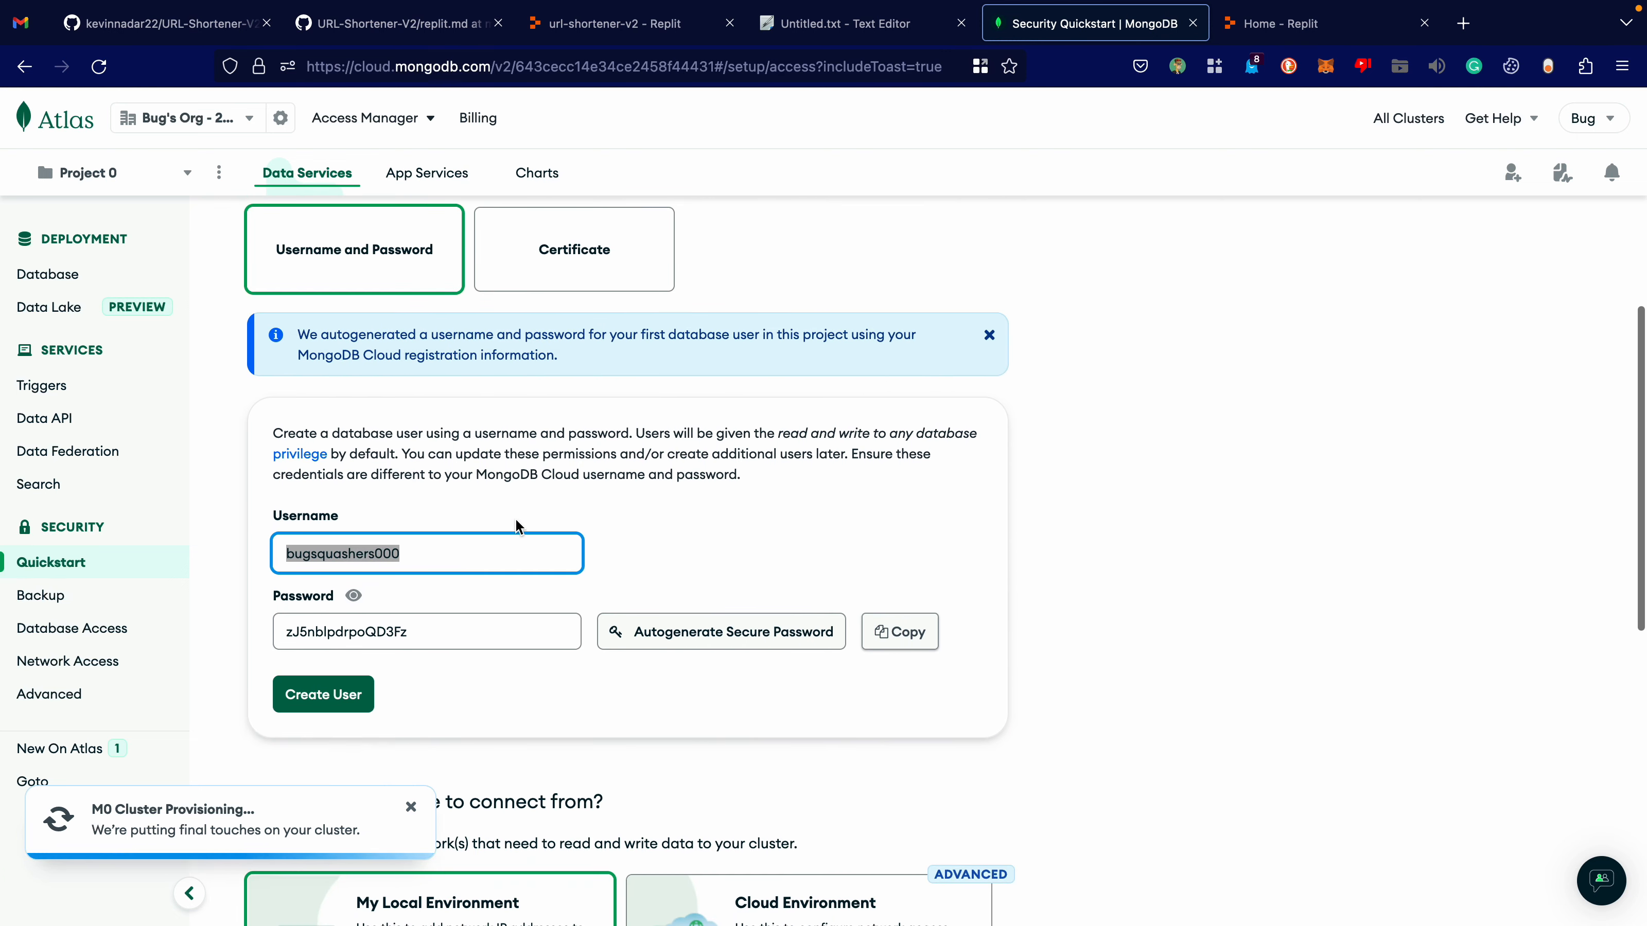
{"action": "type", "text": "admin"}
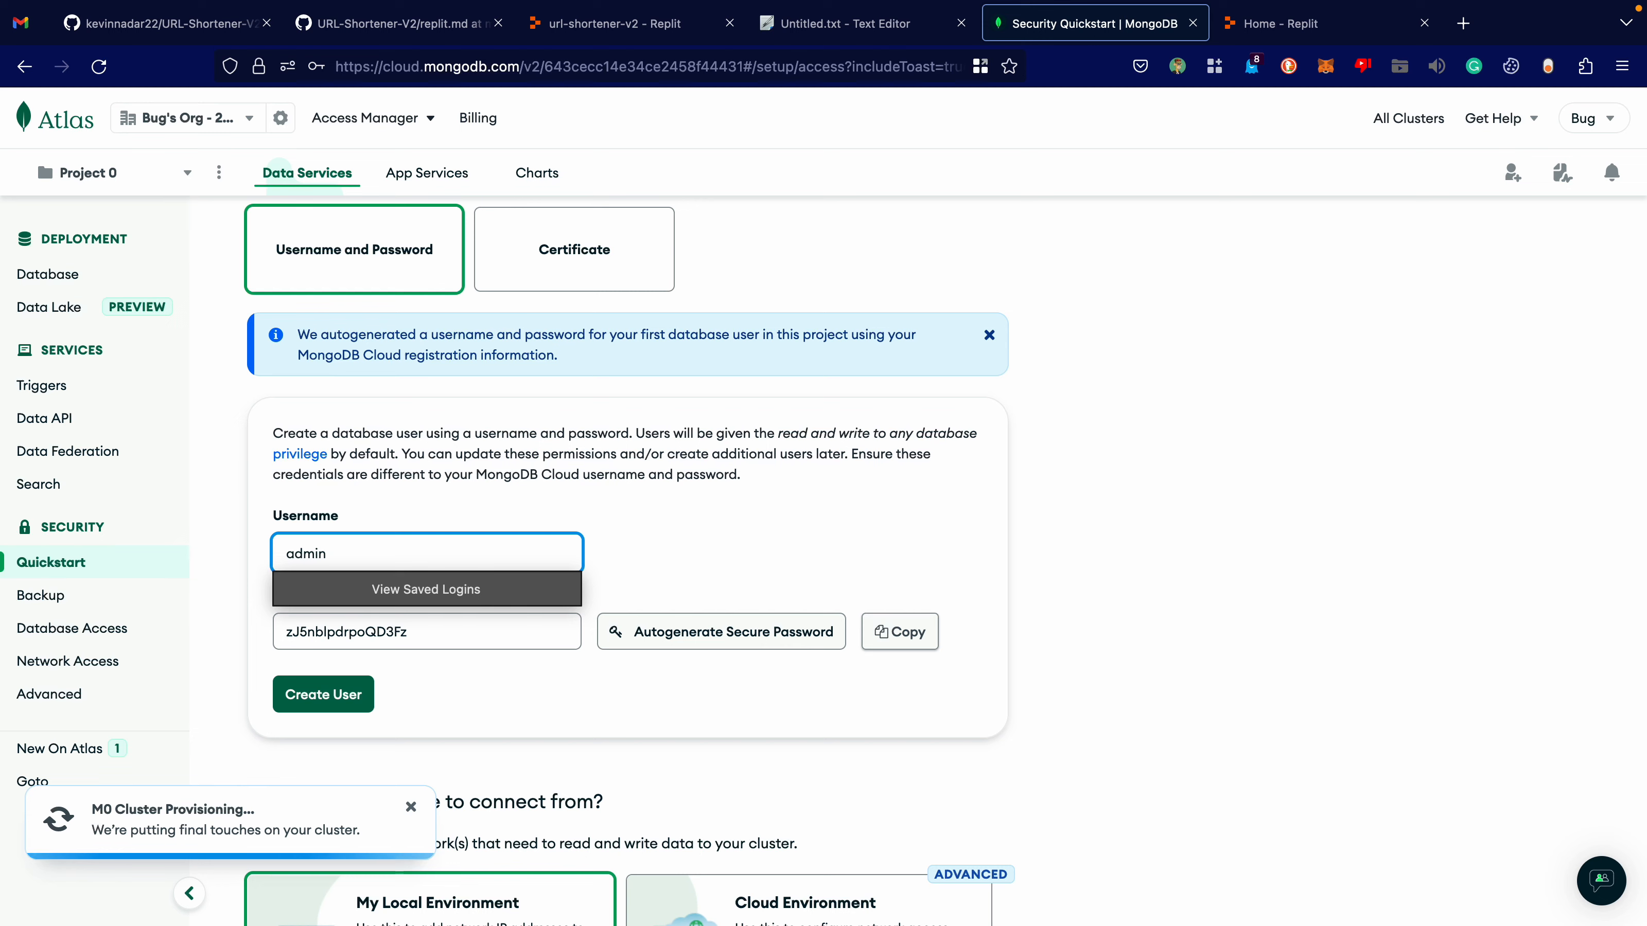
Replace the autogenerated password with a custom database user password and create the admin user.
{"action": "double_click", "coordinate": [423, 632]}
{"action": "type", "text": "12"}
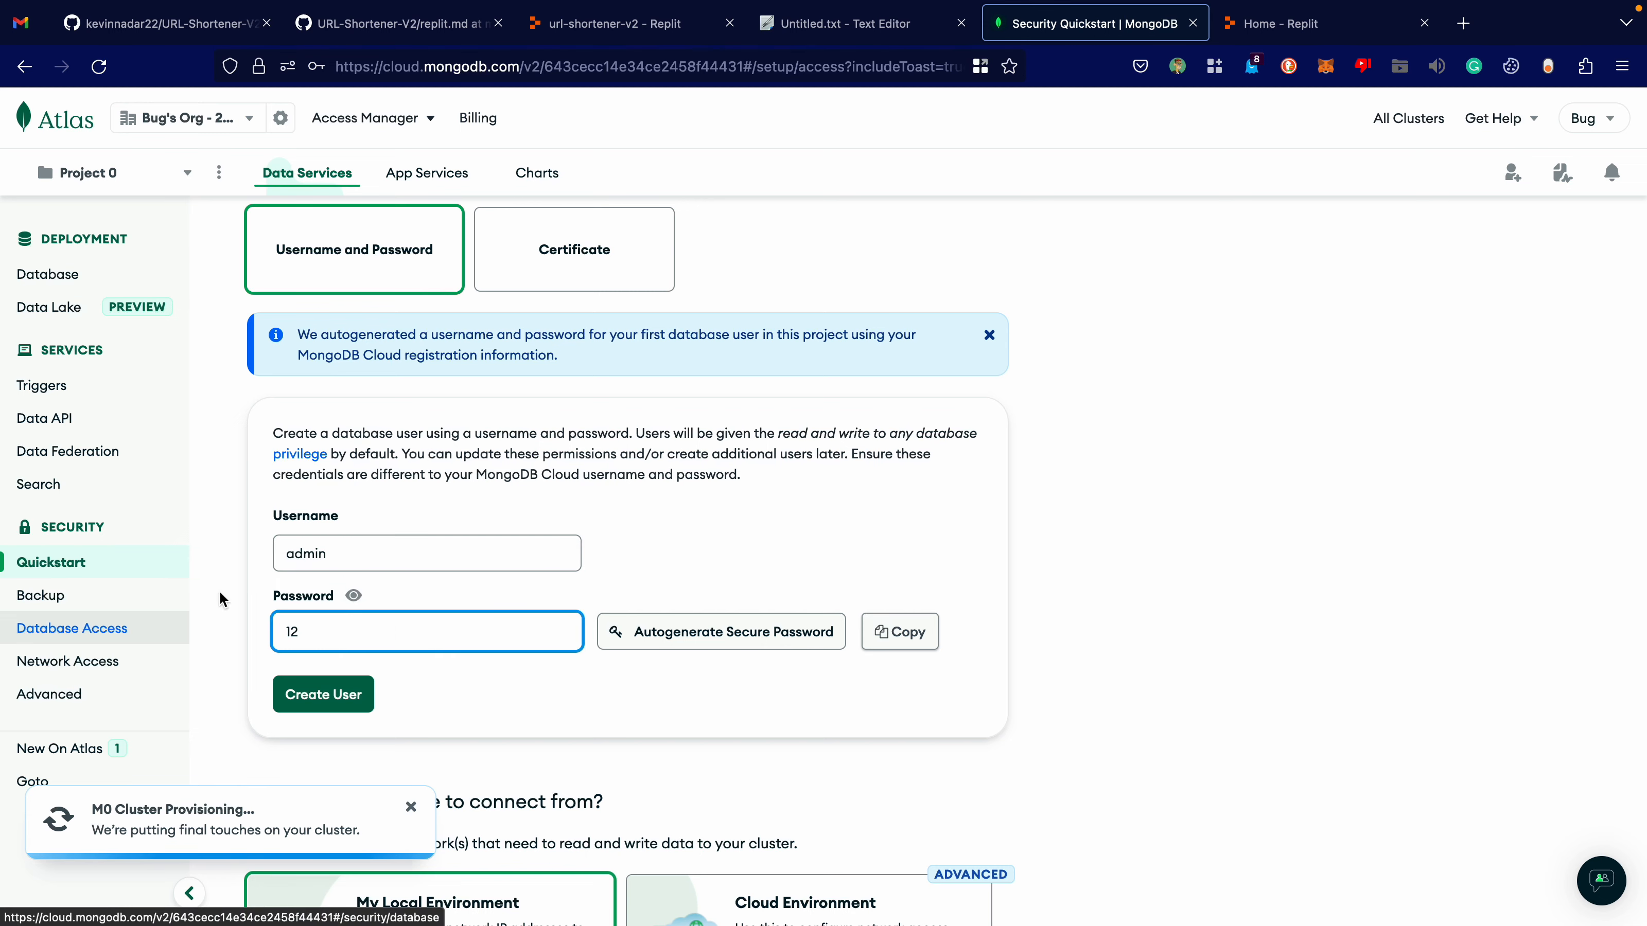
{"action": "type", "text": "3"}
{"action": "scroll", "coordinate": [472, 506], "scroll_direction": "up", "scroll_amount": 3}
{"action": "scroll", "coordinate": [472, 506], "scroll_direction": "down", "scroll_amount": 5}
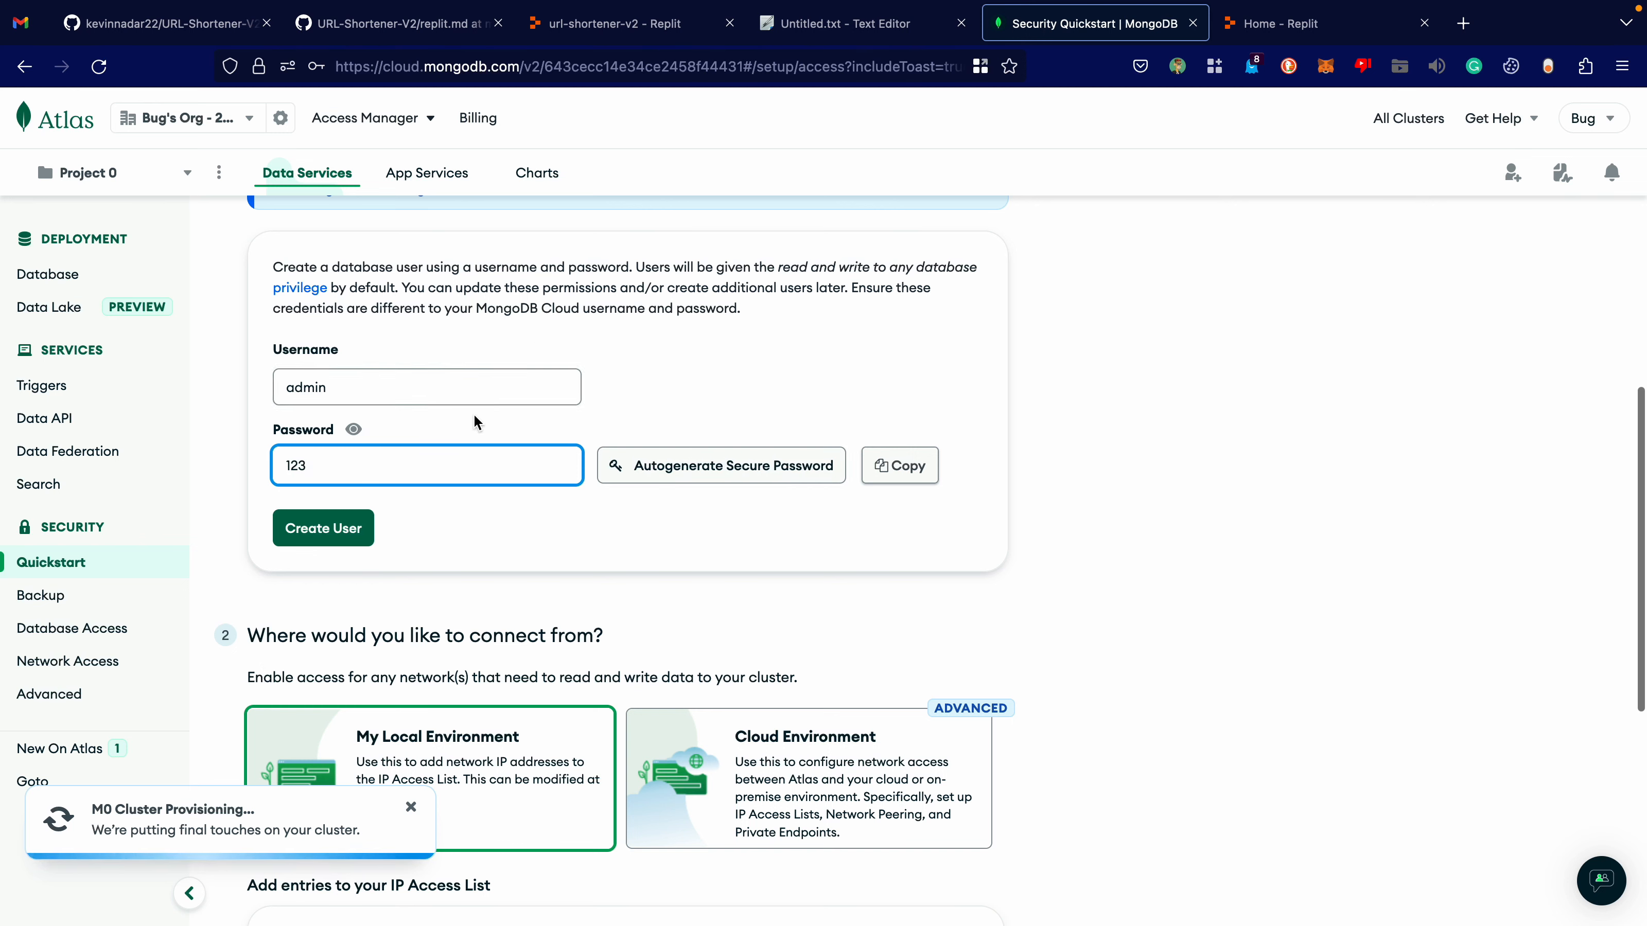
{"action": "left_click", "coordinate": [307, 522]}
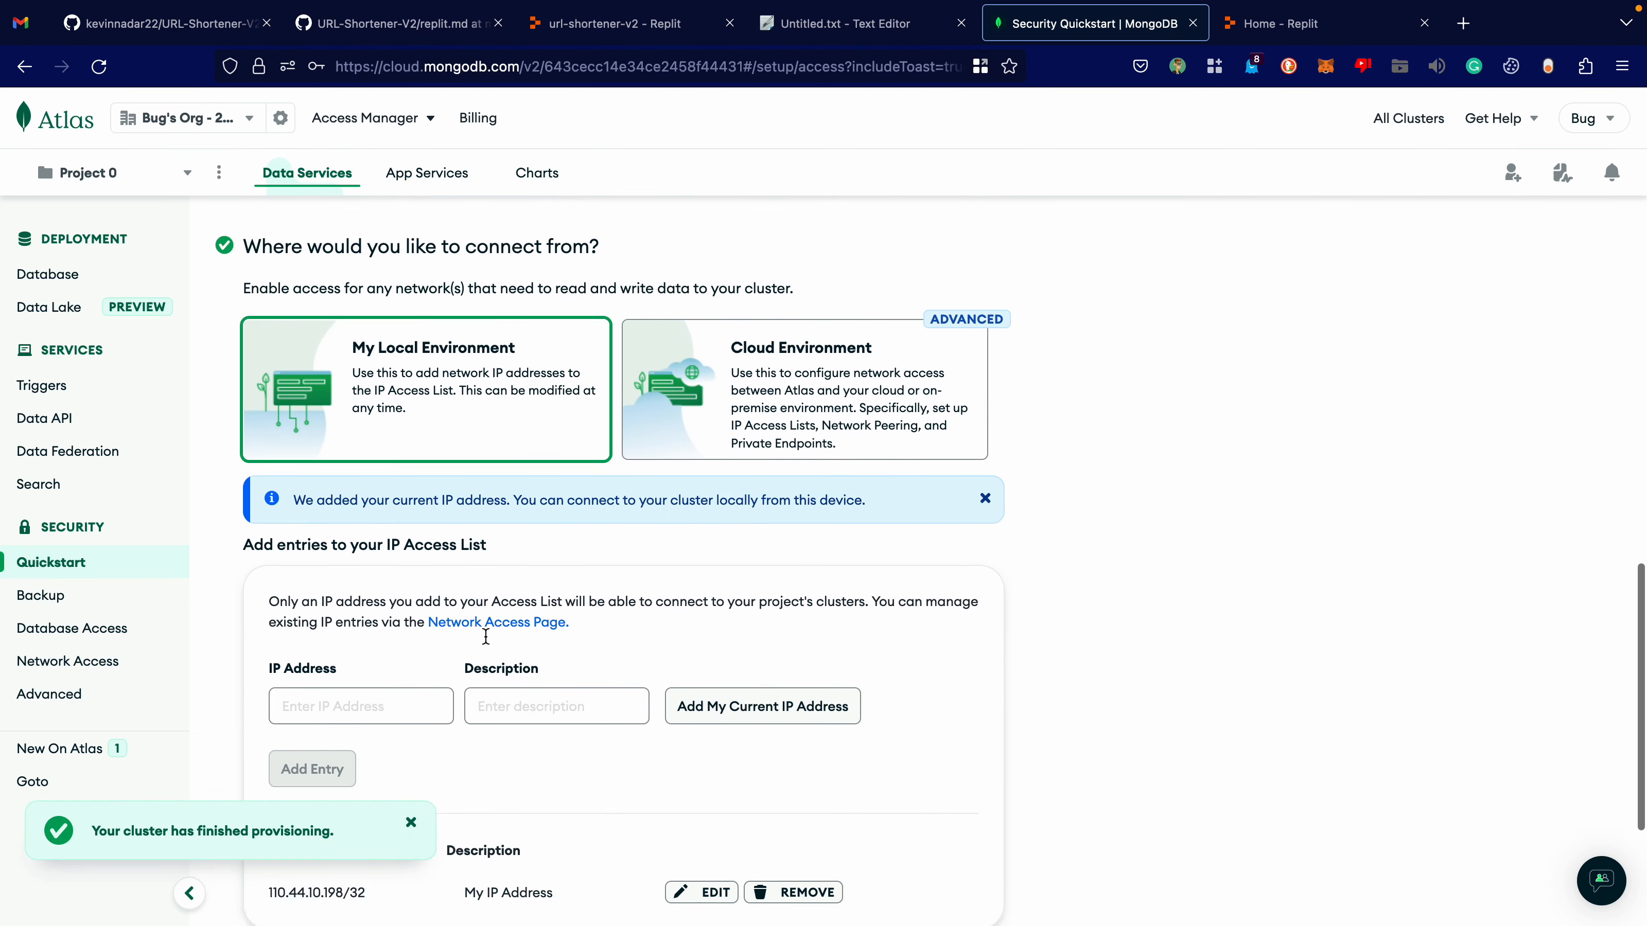
Edit the My IP Address entry in Network Access to allow access from anywhere (0.0.0.0/0), and open the Database page.
{"action": "left_click", "coordinate": [68, 660]}
{"action": "left_click", "coordinate": [1338, 566]}
{"action": "left_click", "coordinate": [662, 306]}
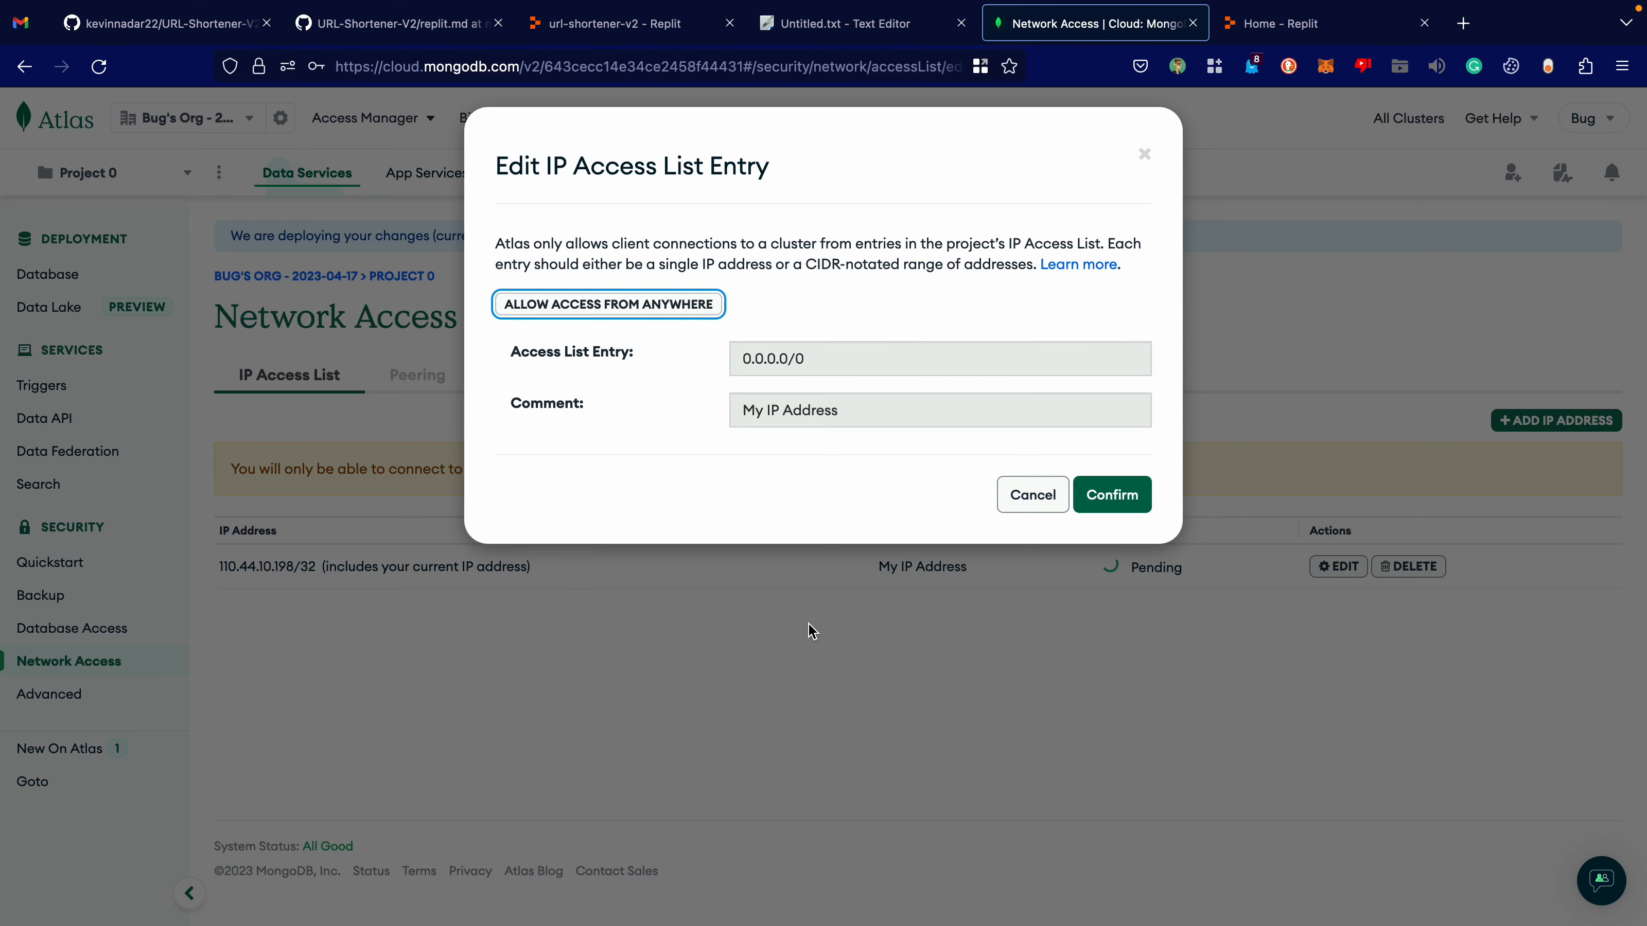
{"action": "left_click", "coordinate": [1112, 495]}
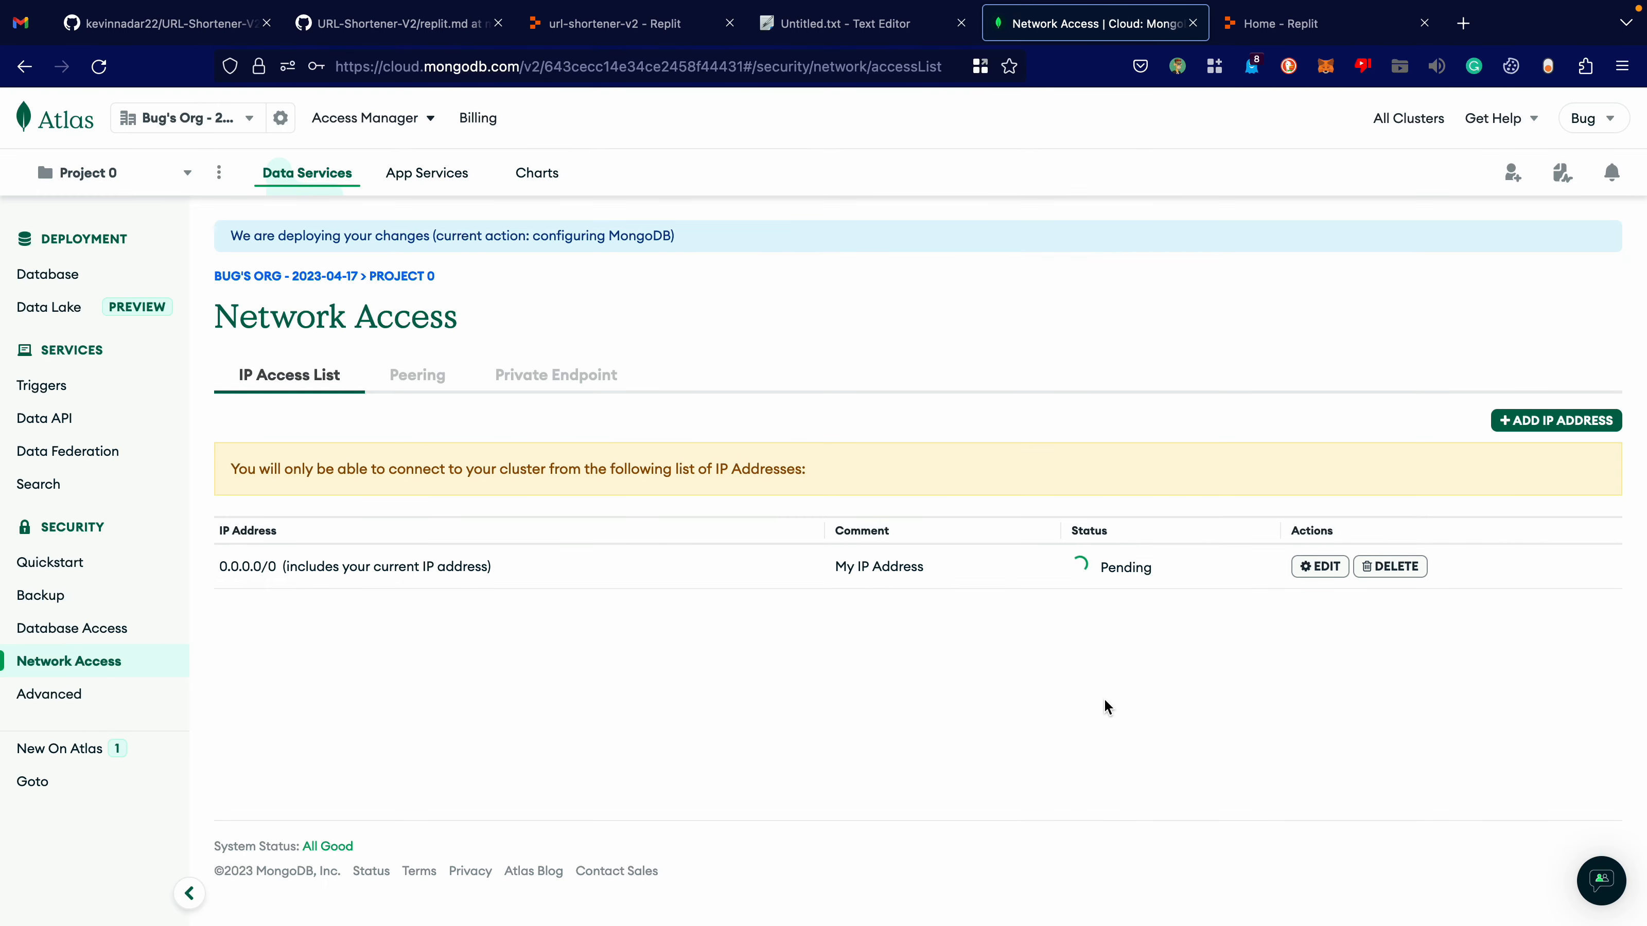
{"action": "left_click", "coordinate": [59, 276]}
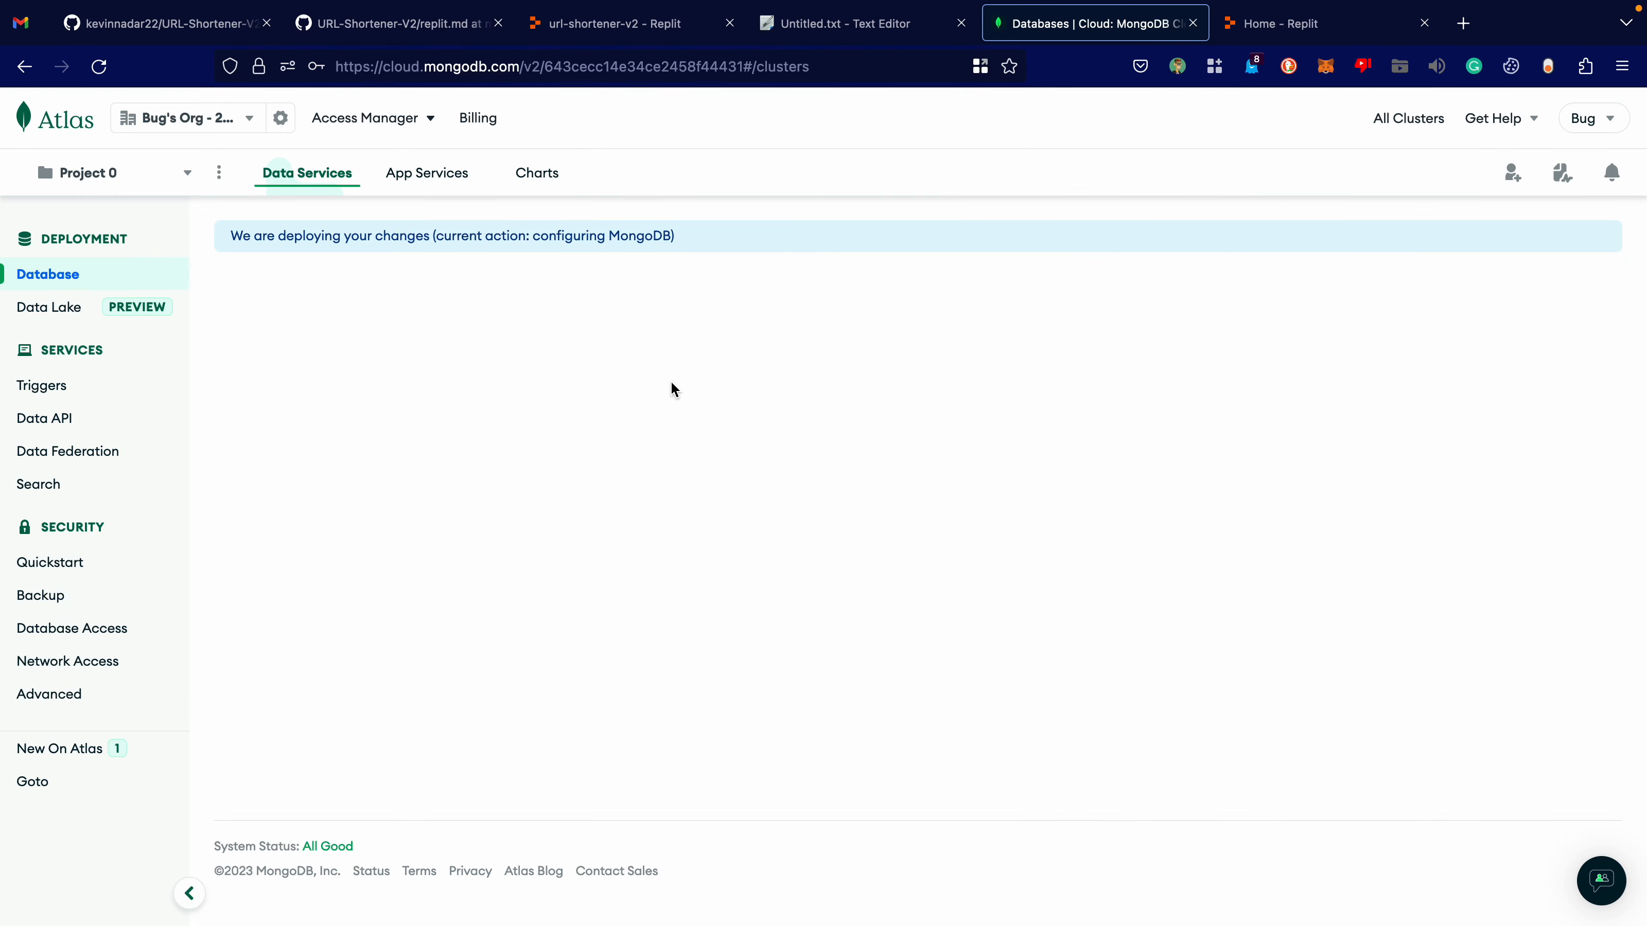